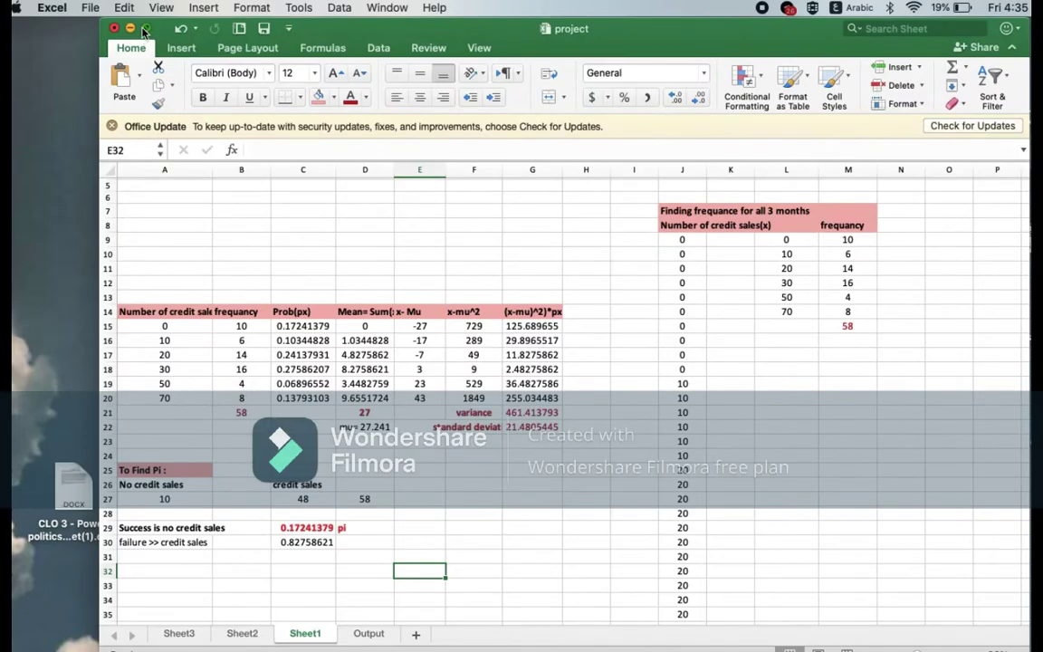
# - Maximize the project workbook window to fill the whole screen
pyautogui.click(144, 29)
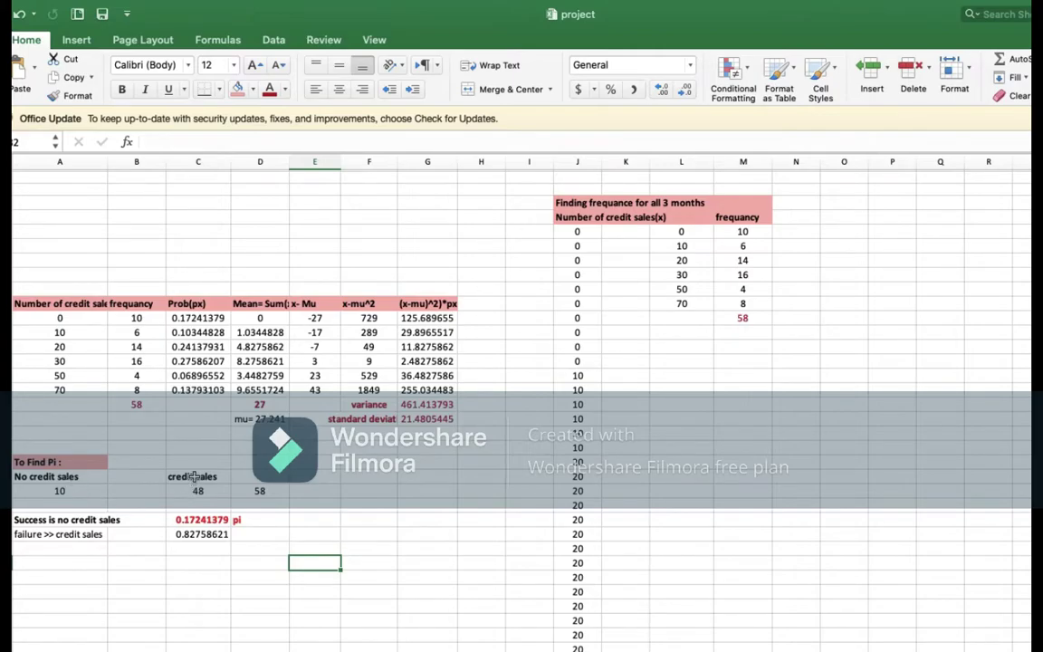
# - Point out the No credit sales count of 10 and its matching frequency for zero credit sales
pyautogui.click(68, 480)
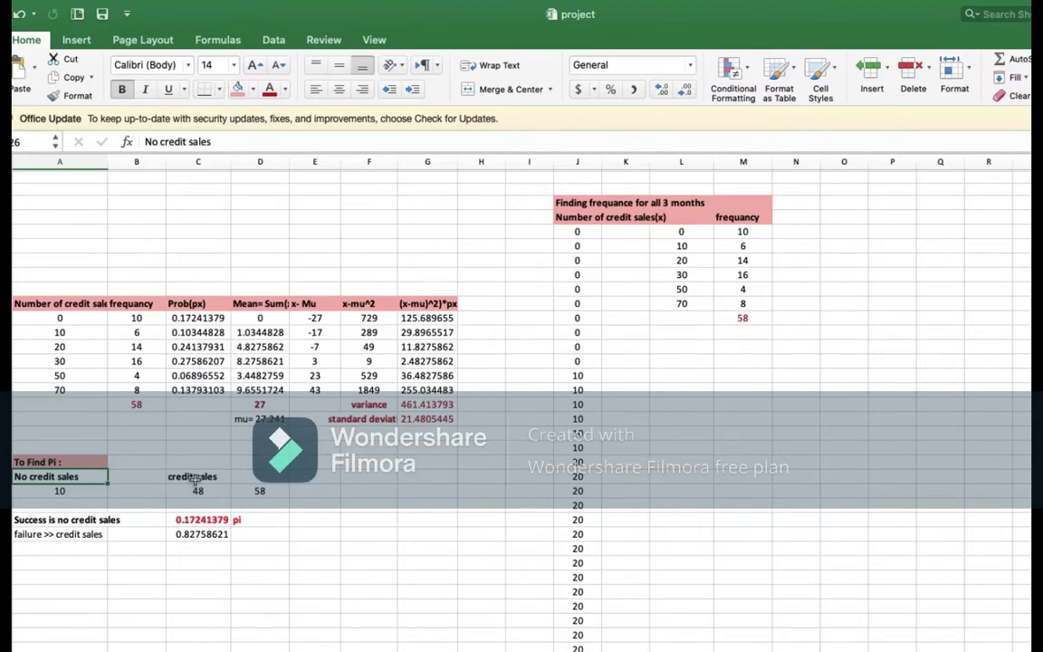
pyautogui.click(62, 491)
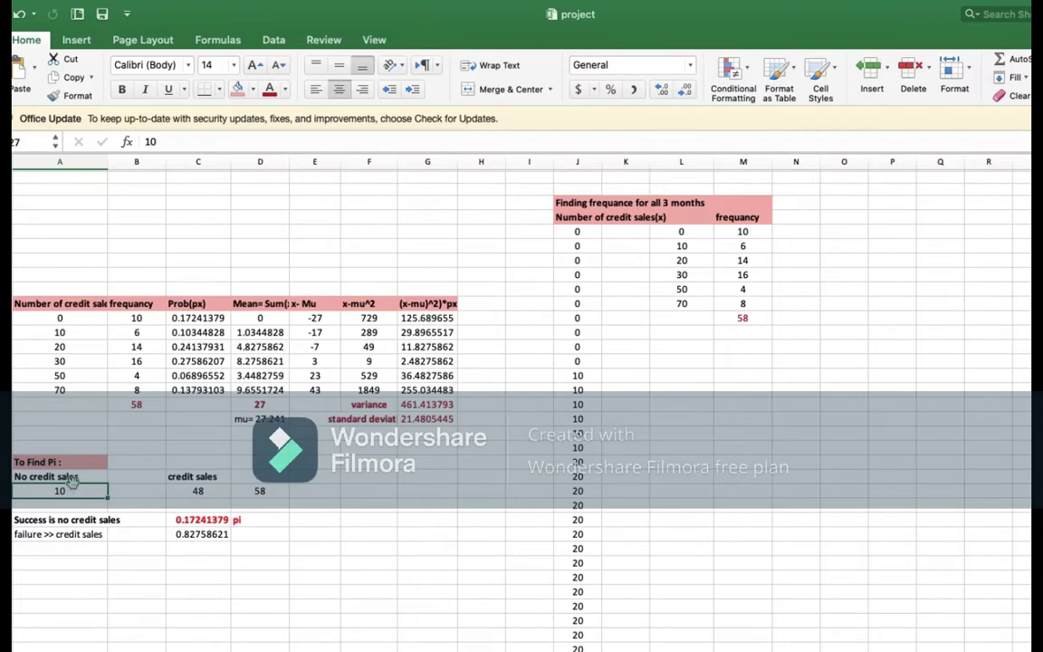
pyautogui.click(73, 320)
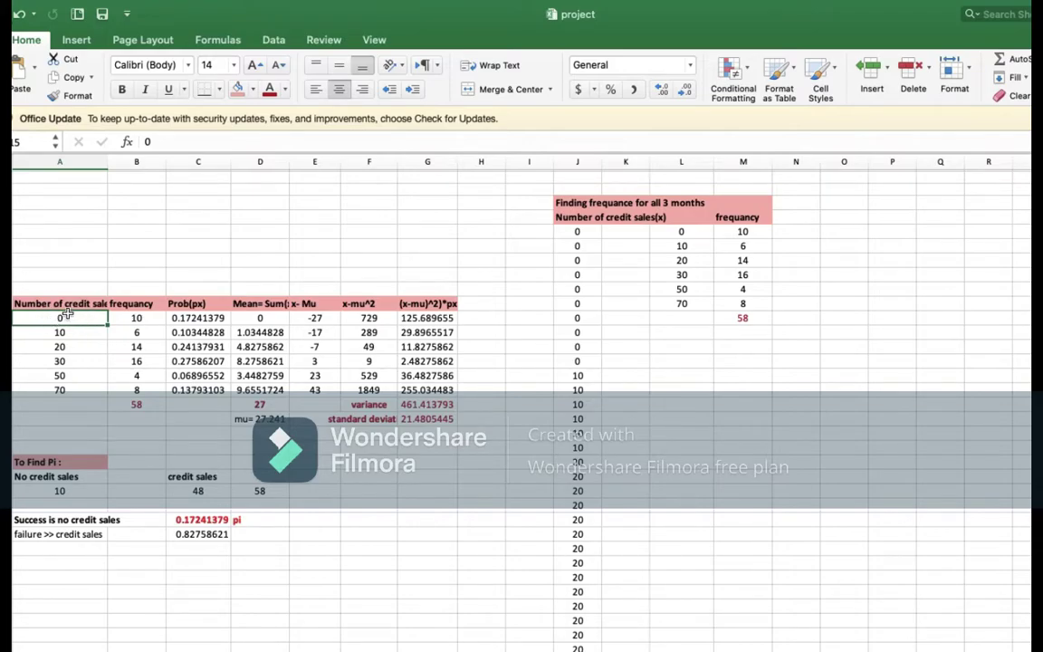
pyautogui.click(123, 319)
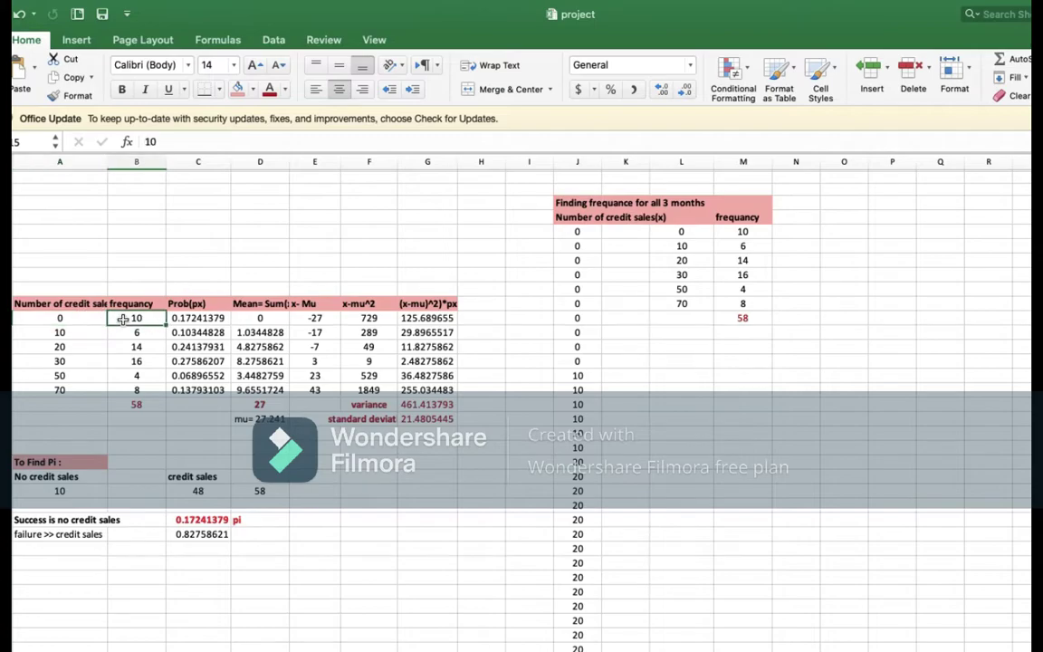
pyautogui.click(60, 491)
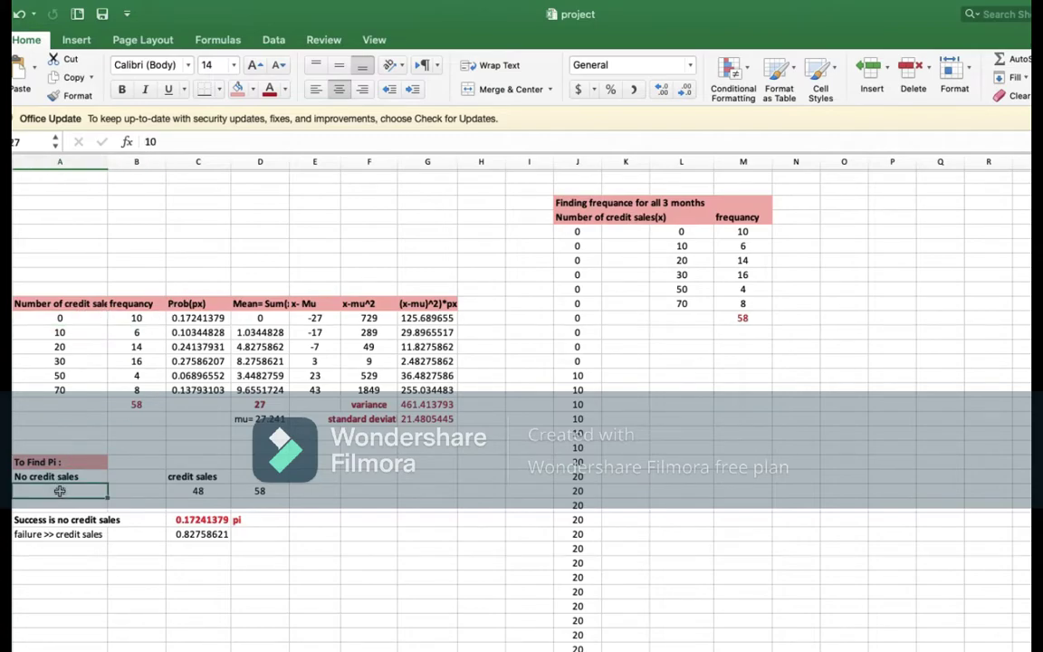
# - Bold the credit sales label in C26 and point out its count of 48
pyautogui.click(186, 476)
pyautogui.press('super+b')
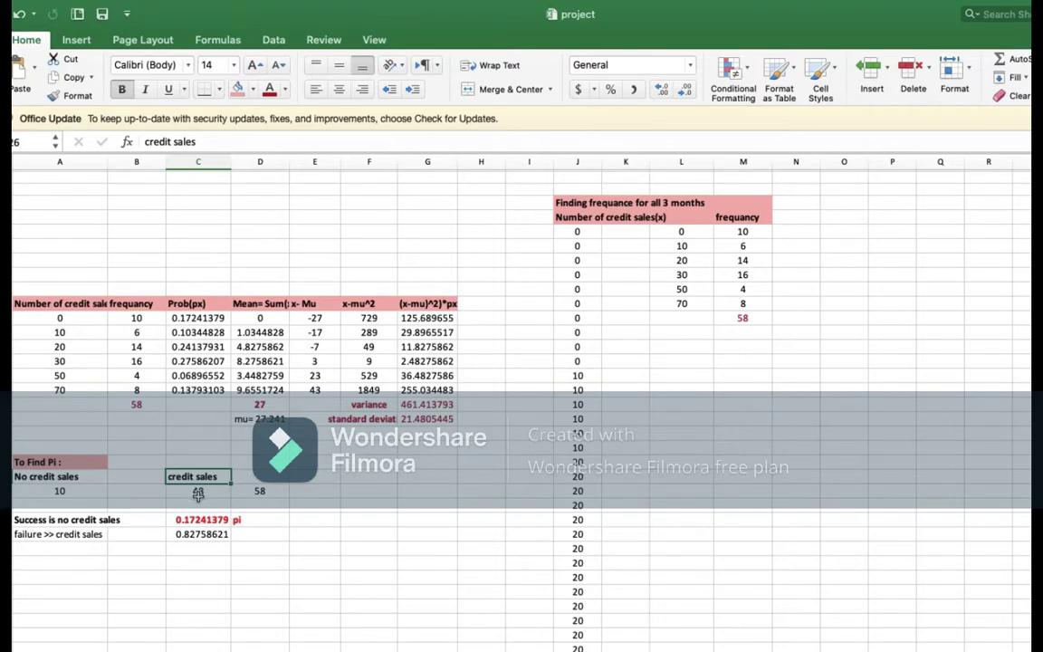
pyautogui.click(203, 492)
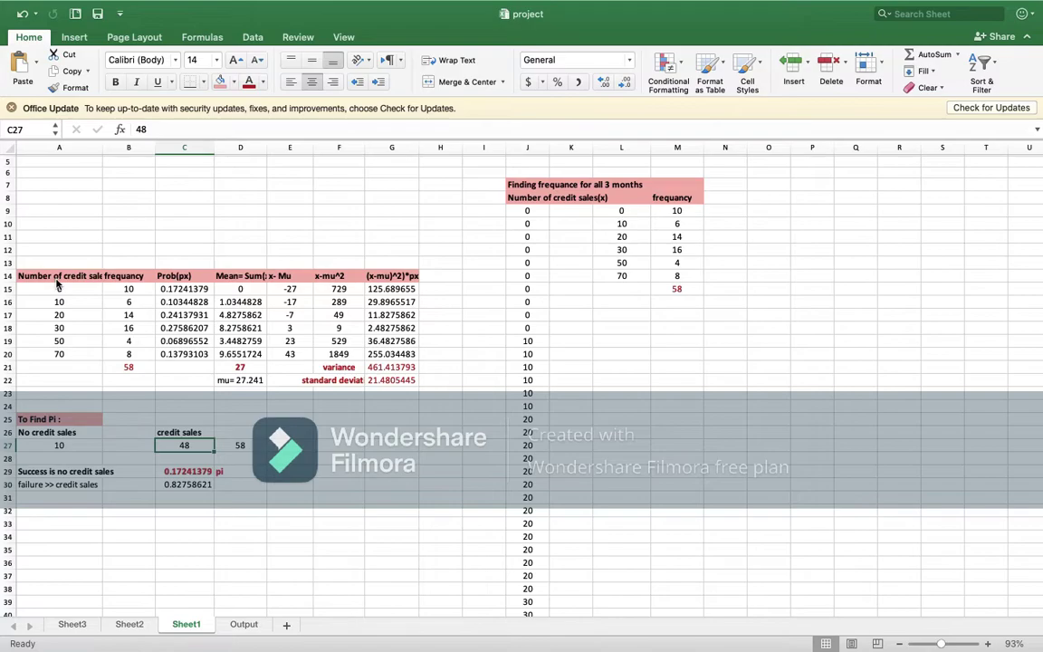
pyautogui.click(52, 433)
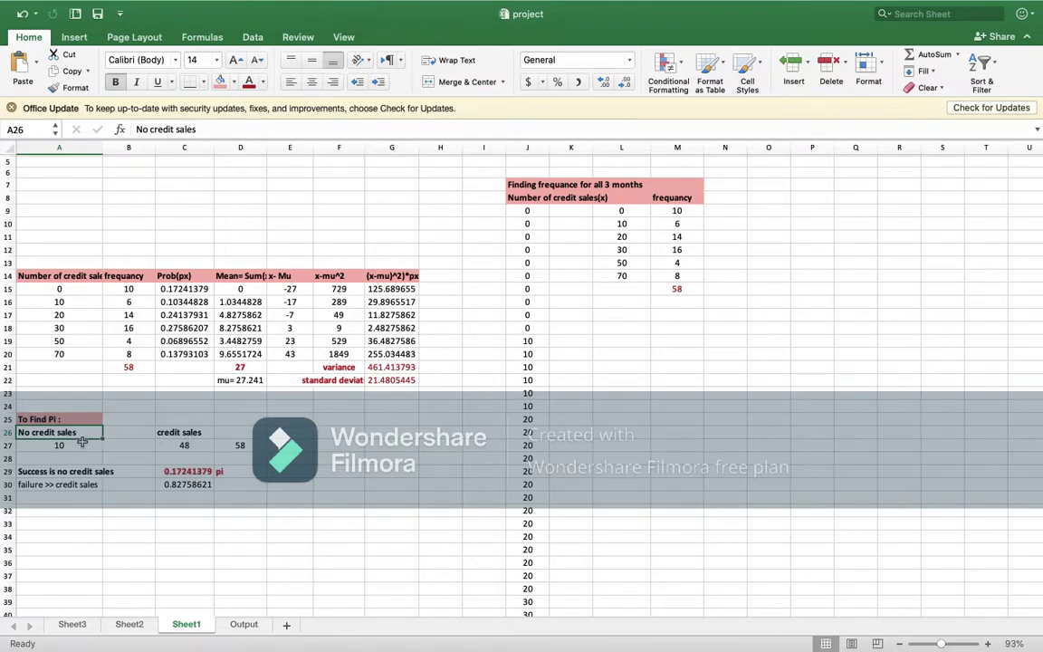
pyautogui.click(84, 291)
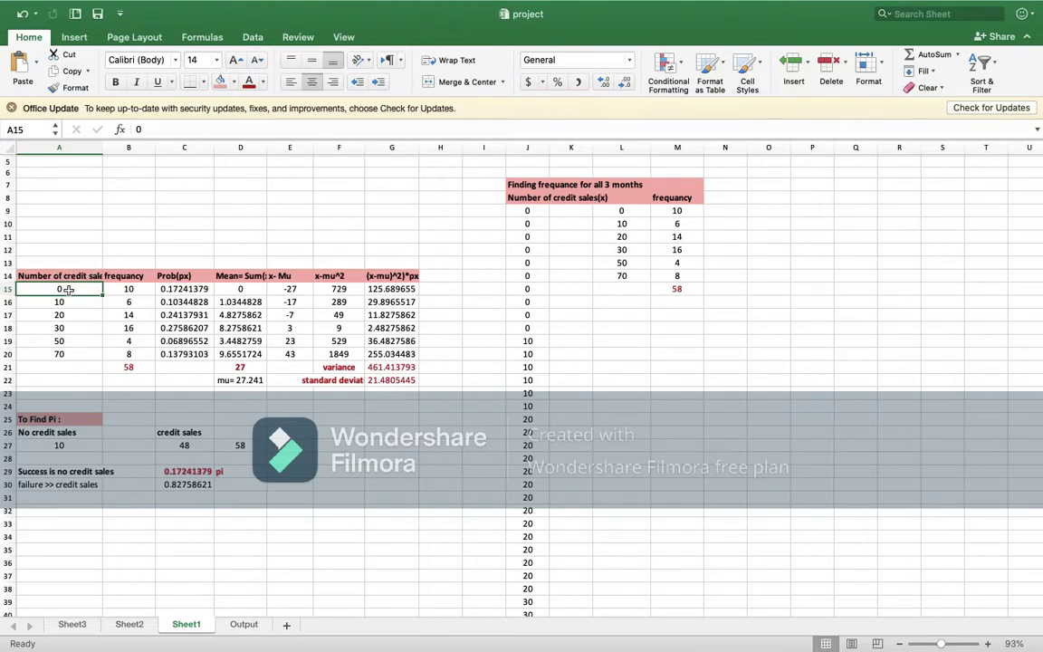
pyautogui.click(73, 447)
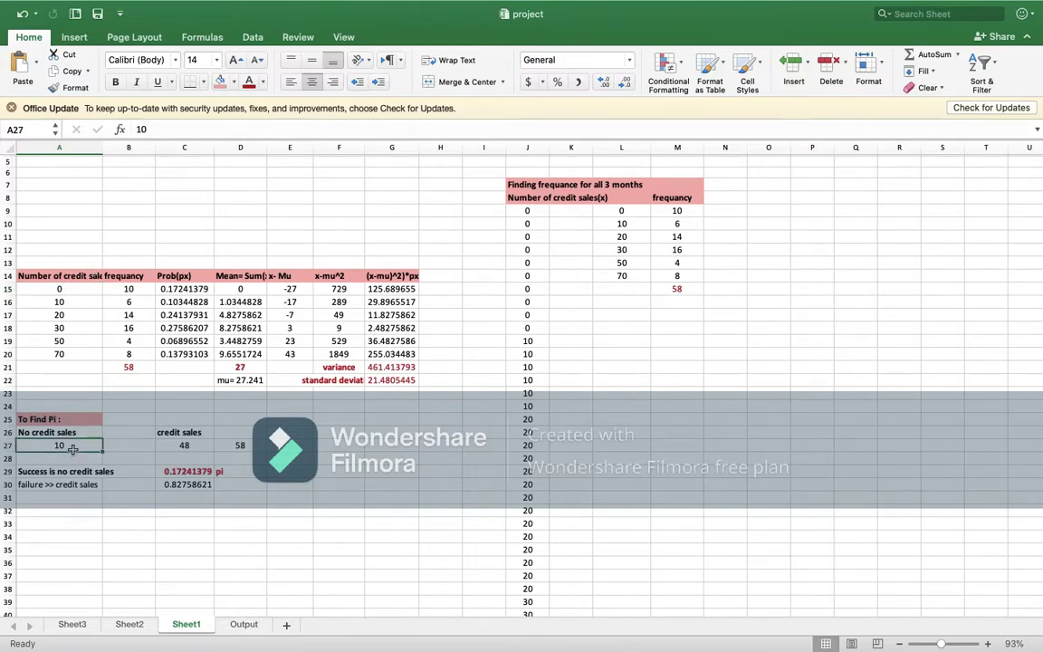
pyautogui.click(191, 446)
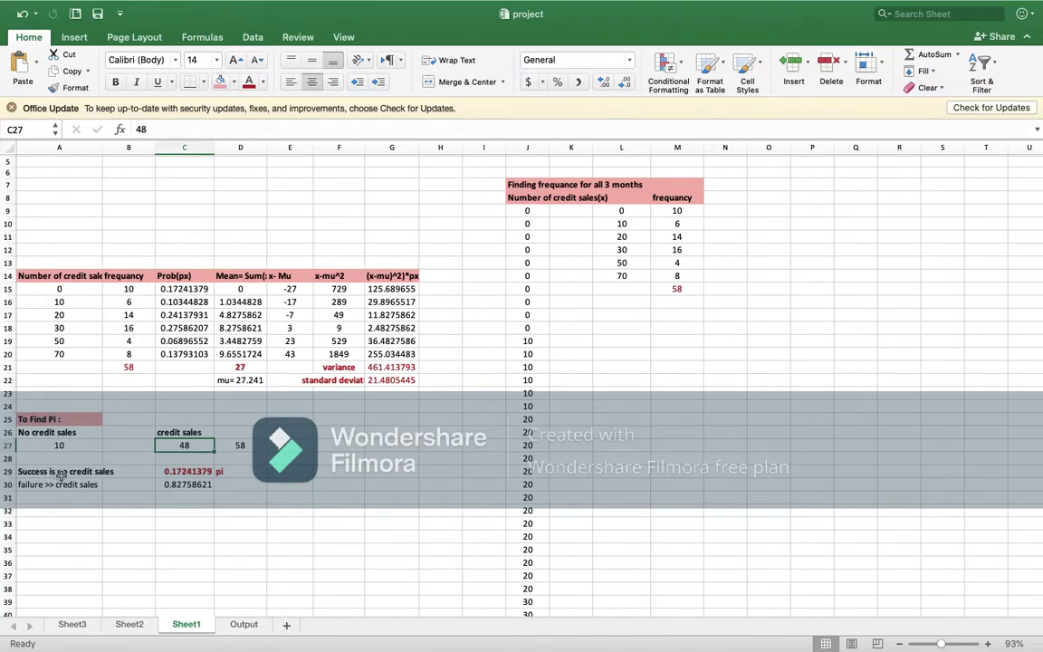
# - Replace C29 with =A27/D27 so pi shows 0.17241379
pyautogui.click(178, 474)
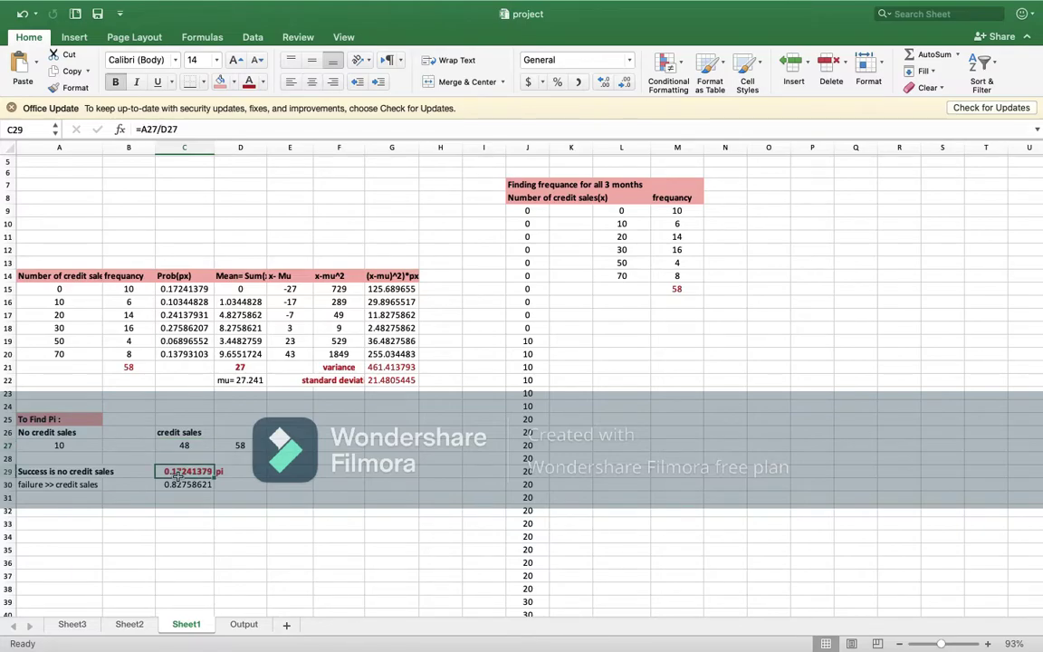
pyautogui.press('Delete')
pyautogui.write('=')
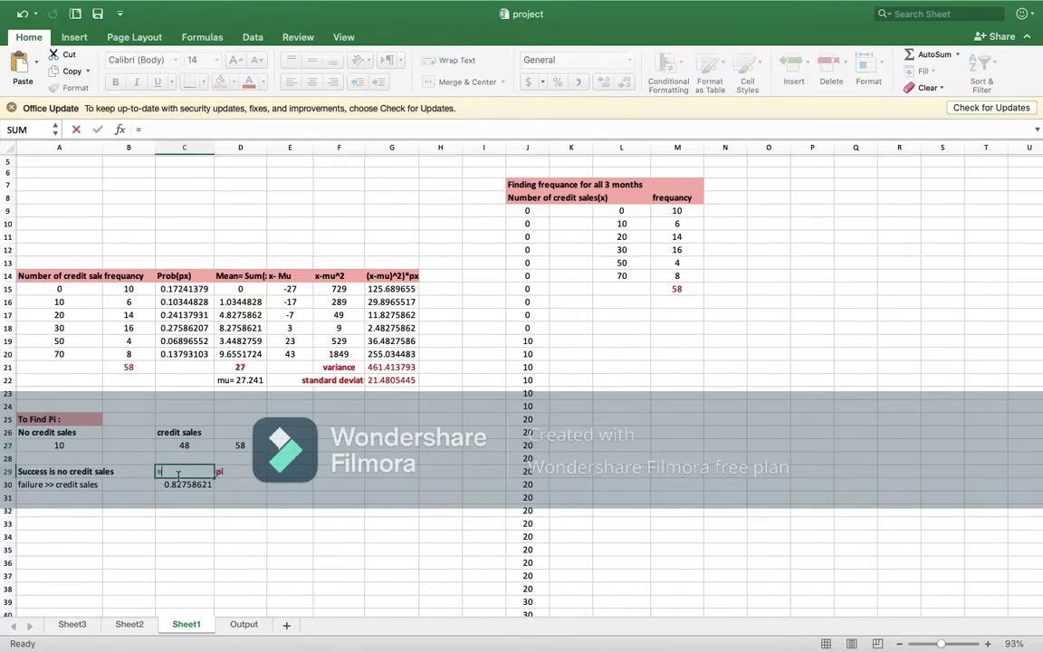
pyautogui.click(69, 446)
pyautogui.click(69, 447)
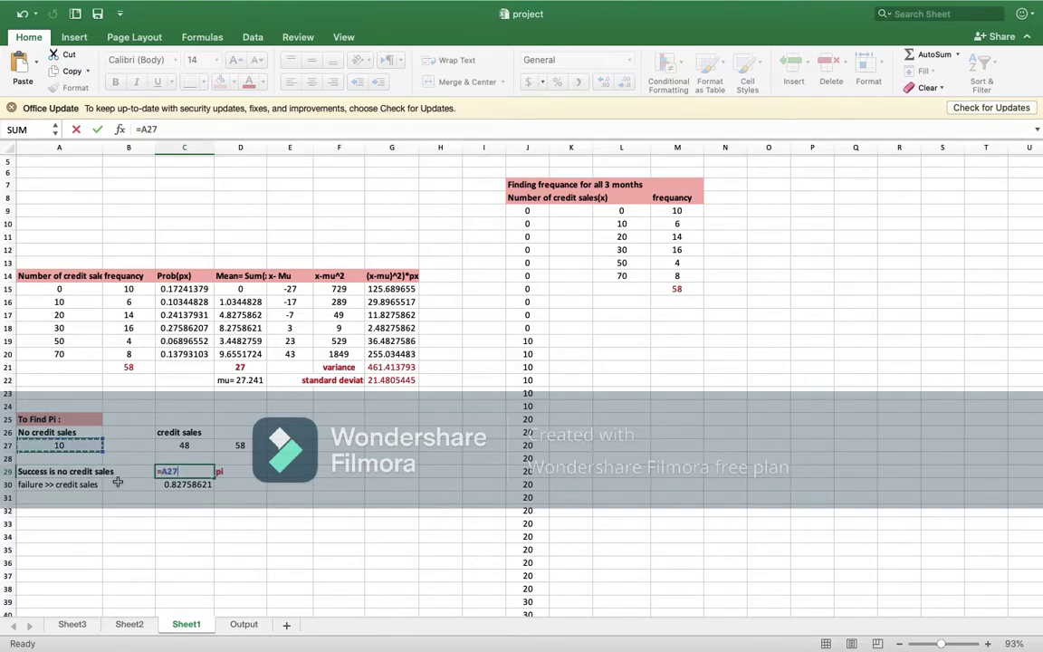
pyautogui.write('/')
pyautogui.click(238, 445)
pyautogui.press('Return')
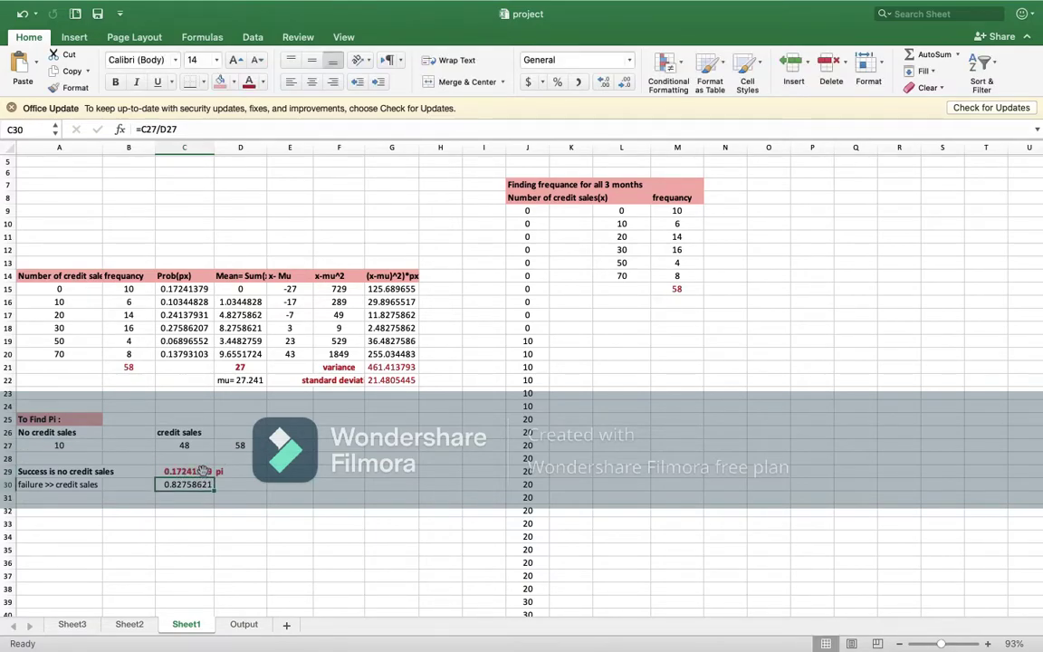
pyautogui.click(215, 551)
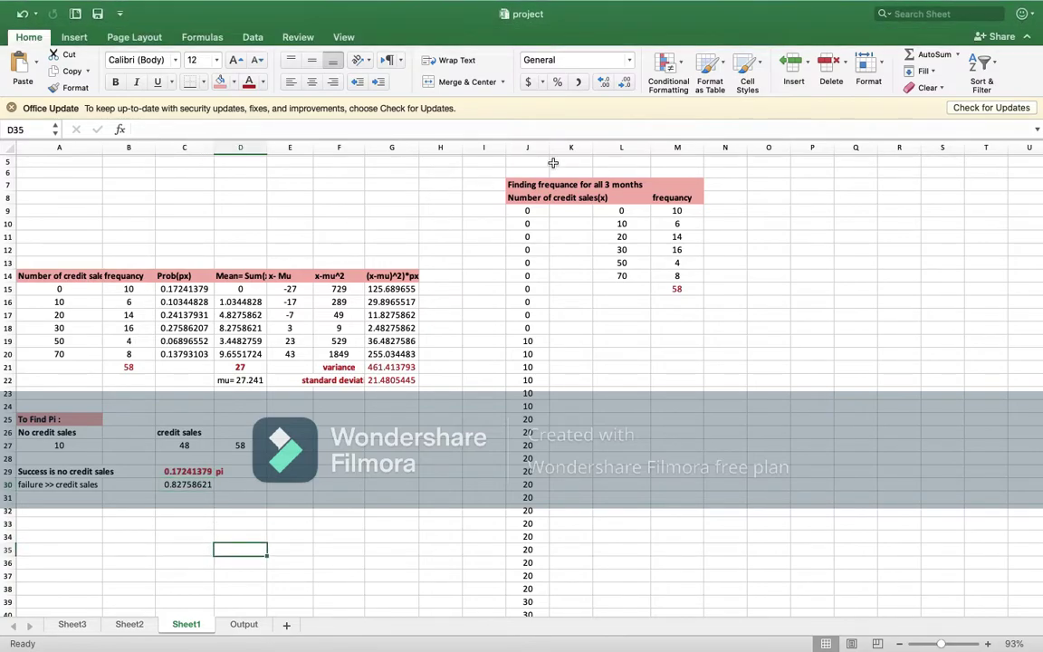
# - Open MegaStat's Discrete Probability Distributions dialog from the Data ribbon
pyautogui.click(252, 37)
pyautogui.click(768, 366)
pyautogui.press('super+shift+3')
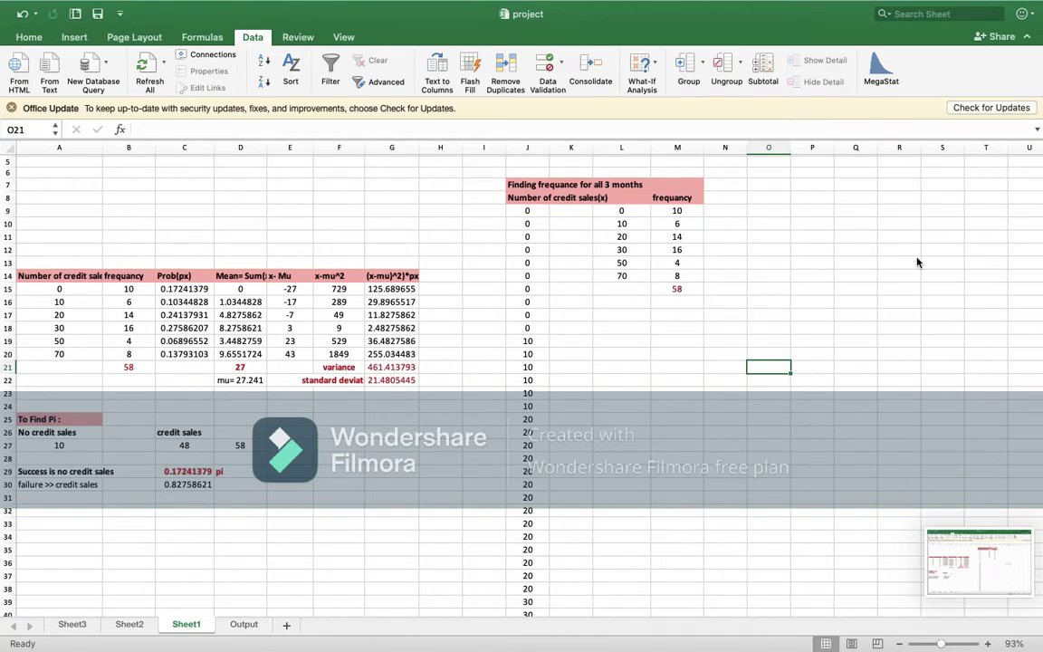
pyautogui.click(881, 77)
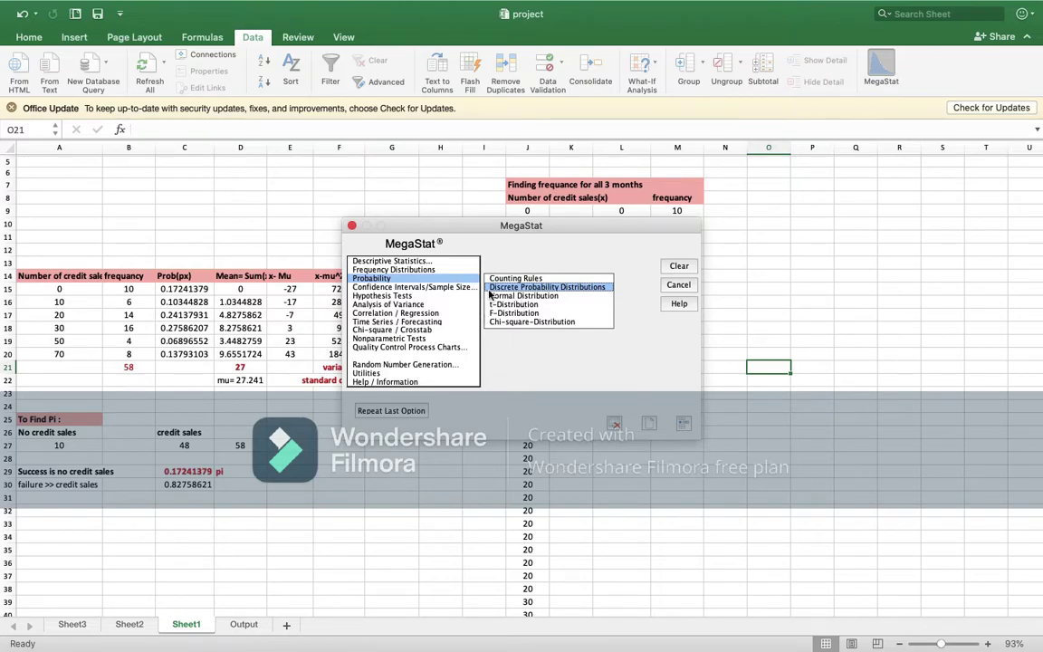
pyautogui.click(504, 287)
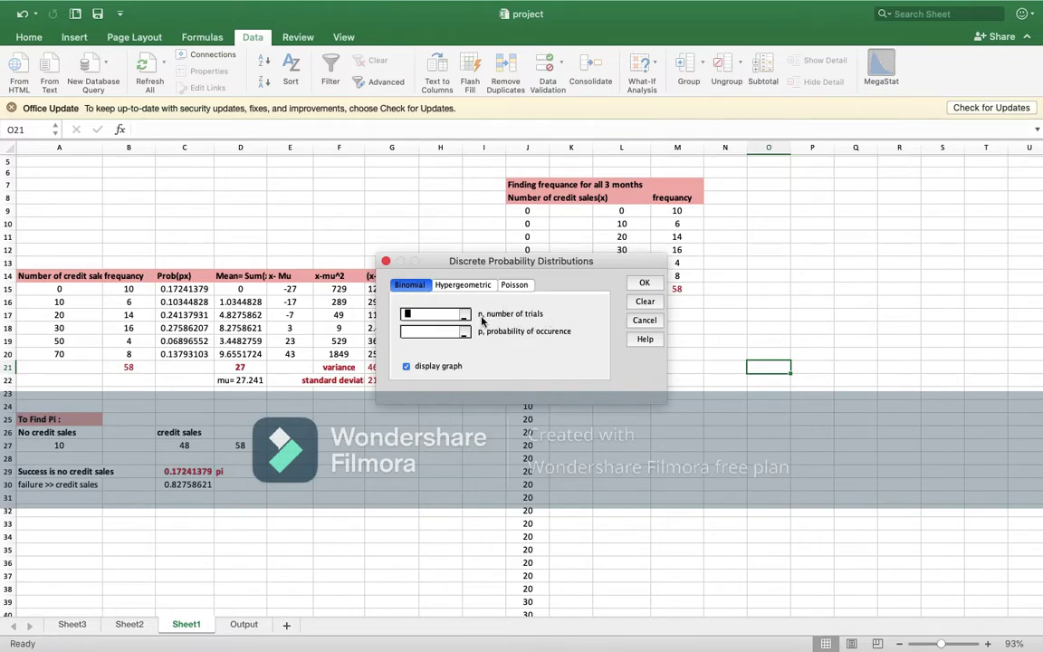
# - Run a binomial distribution with n = 13 and p taken from cell C29
pyautogui.write('5')
pyautogui.write('3')
pyautogui.click(454, 330)
pyautogui.click(209, 471)
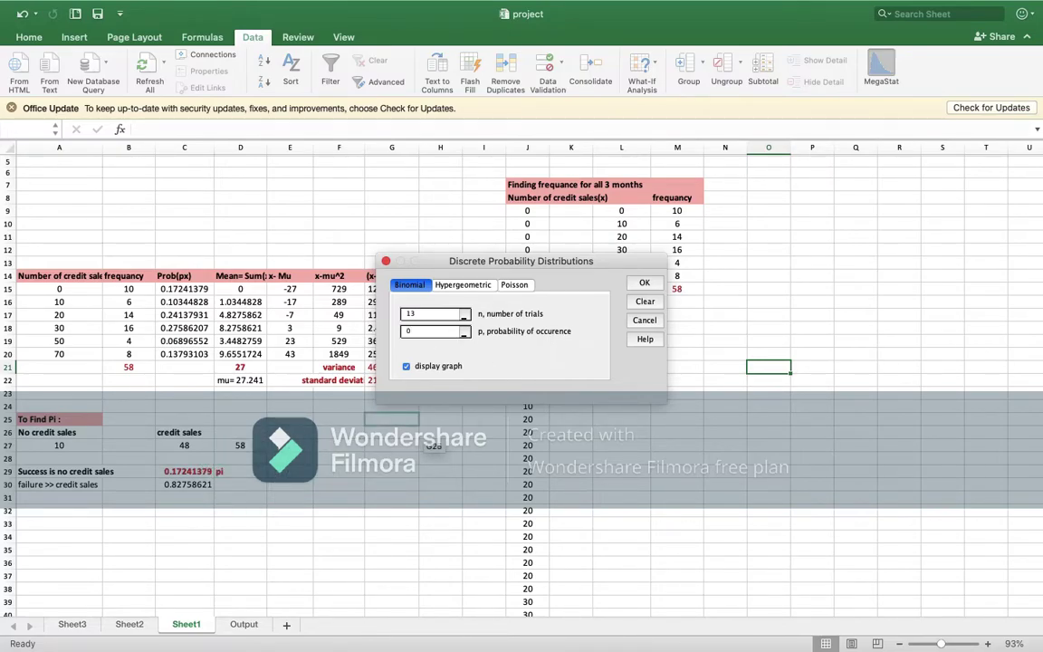
pyautogui.click(201, 472)
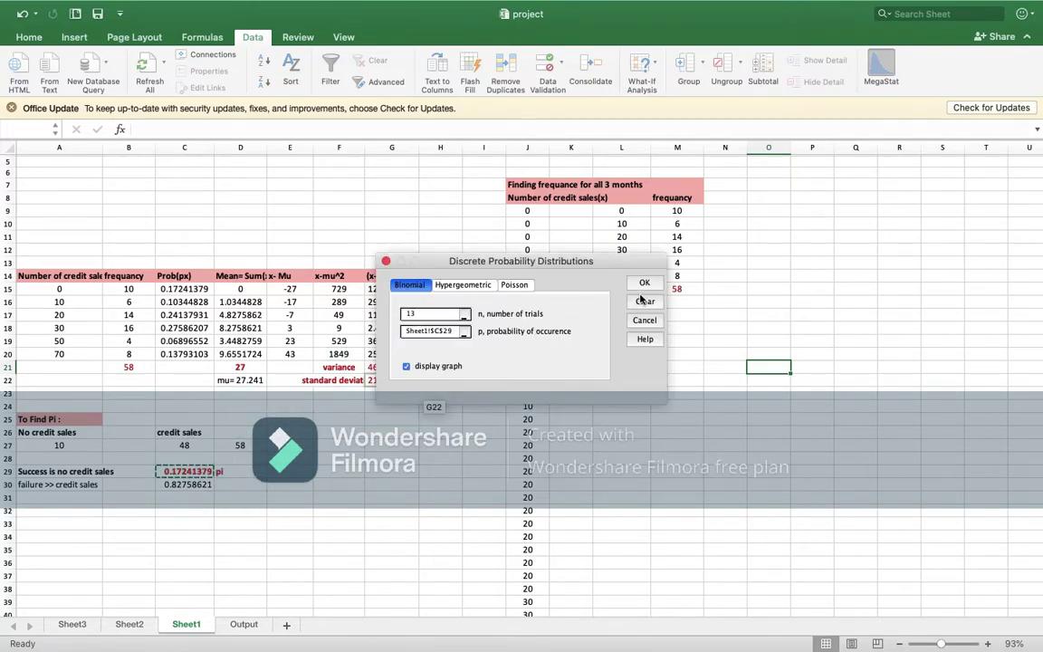
pyautogui.click(644, 283)
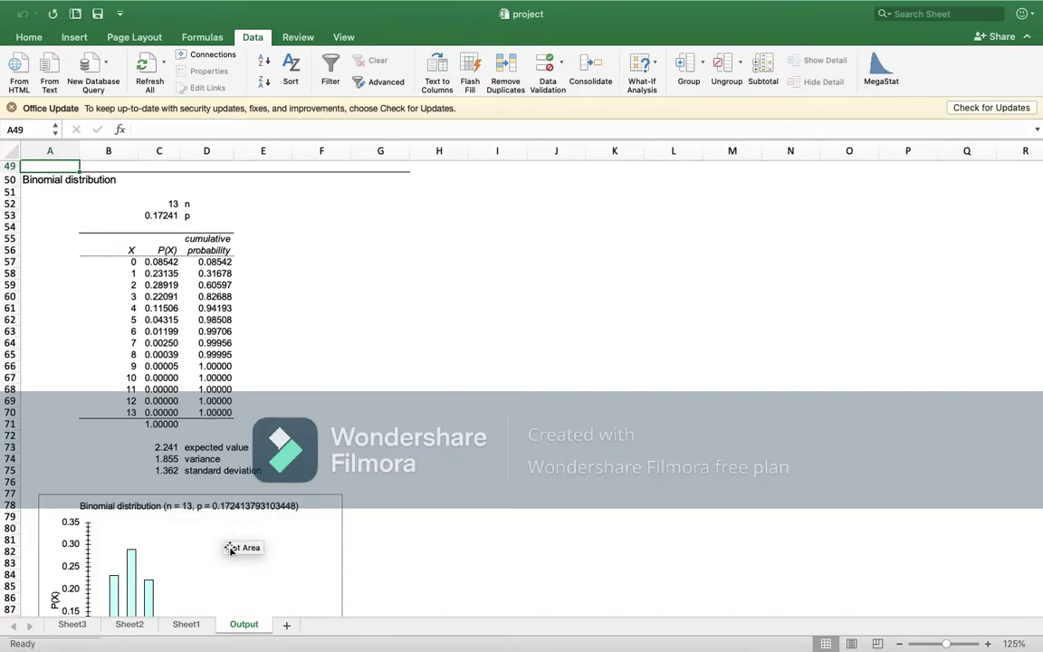
pyautogui.scroll(-2, 244, 588)
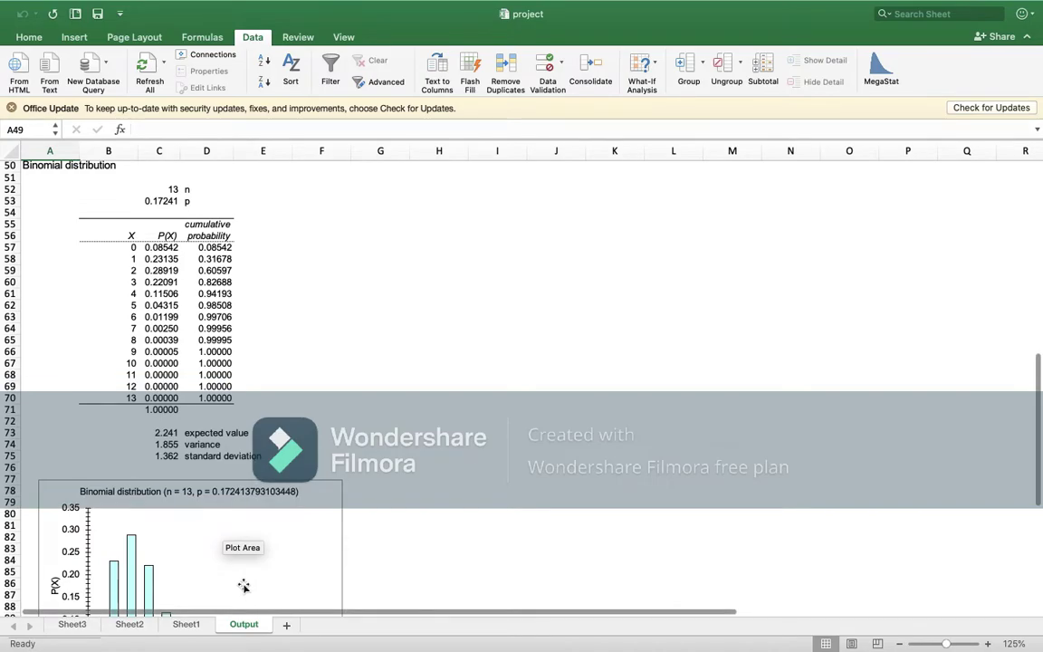
pyautogui.scroll(5, 243, 588)
pyautogui.click(276, 320)
pyautogui.scroll(-2, 296, 313)
pyautogui.click(298, 308)
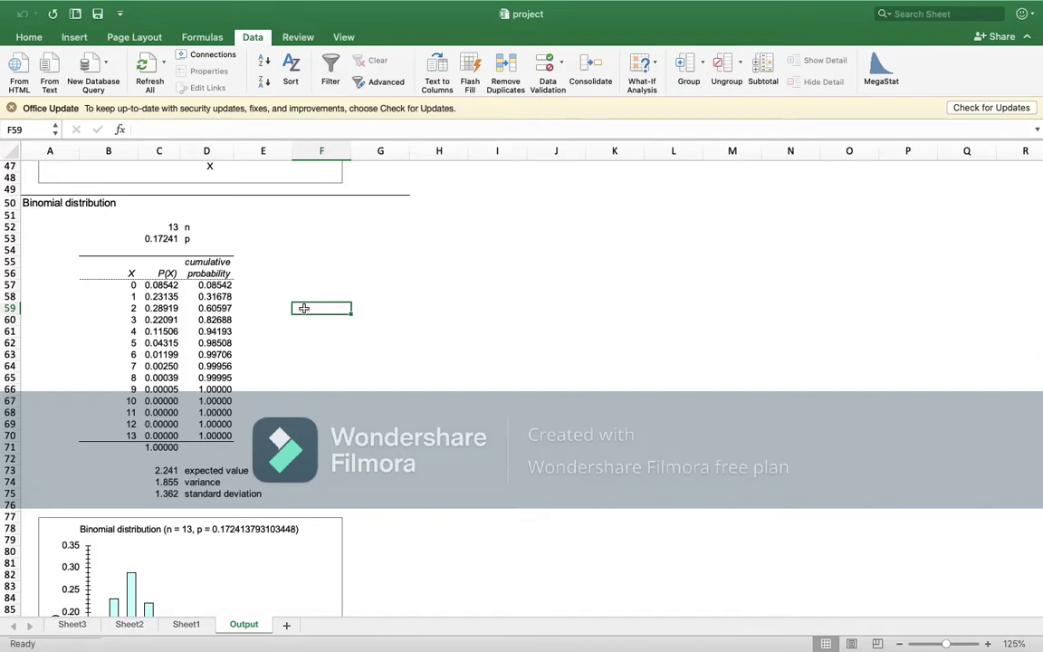
# - Label part a in F59 and answer it in G59 with =C60, the probability of exactly 3
pyautogui.doubleClick(304, 309)
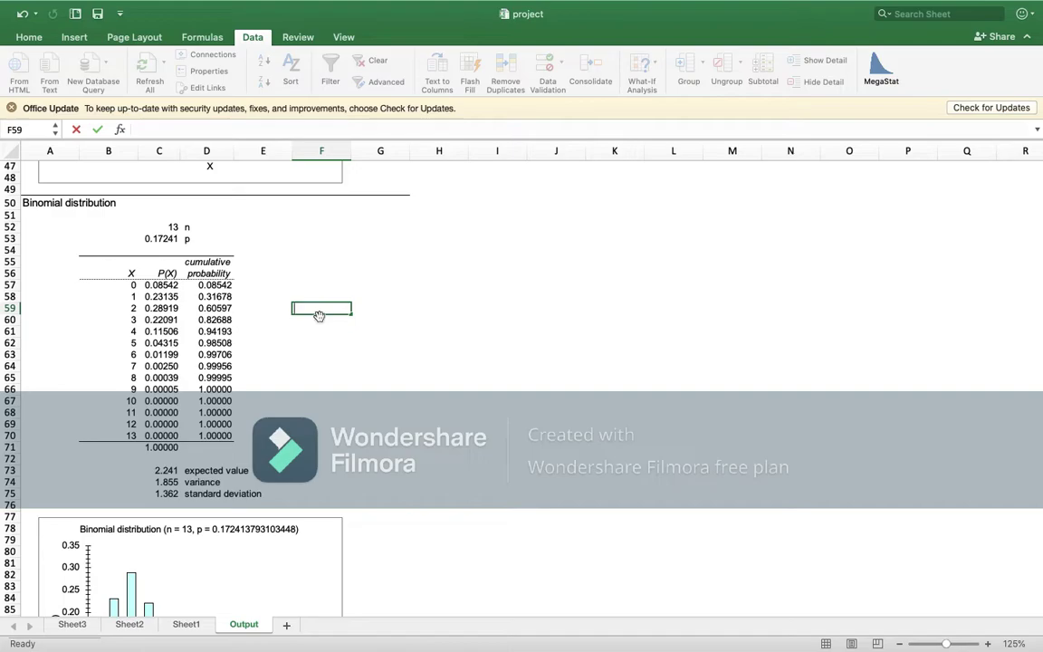
pyautogui.write('a.')
pyautogui.press('Tab')
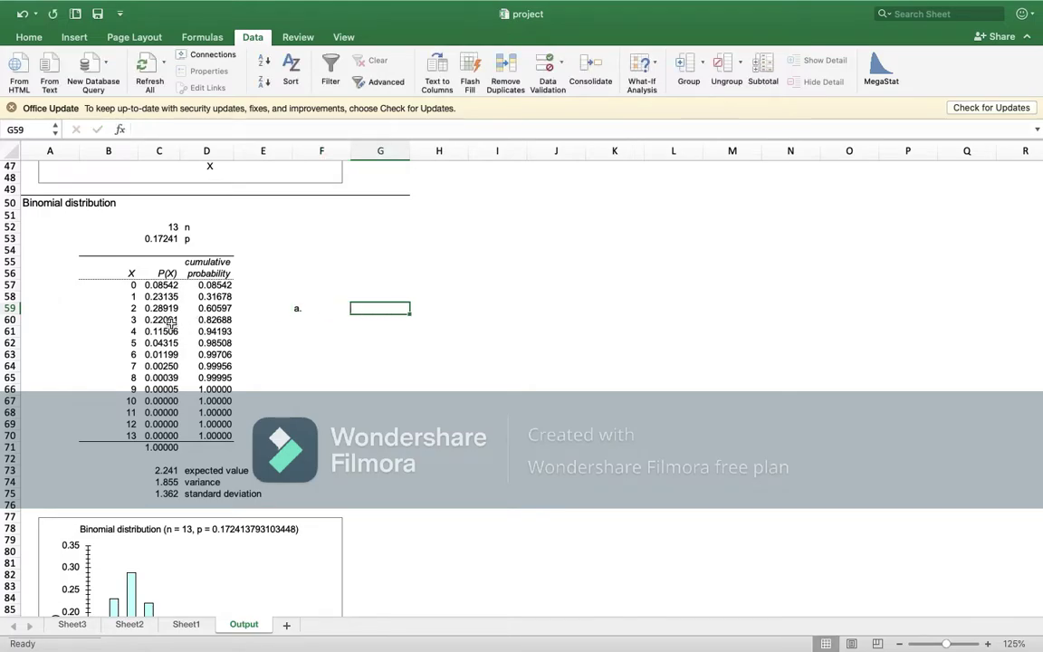
pyautogui.write('=')
pyautogui.click(169, 321)
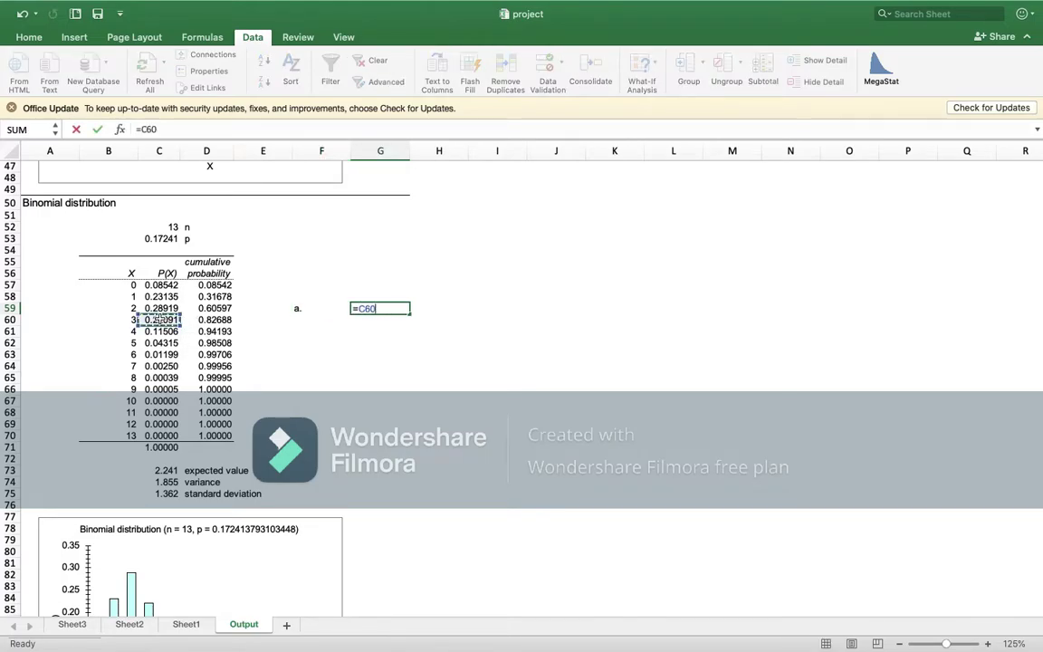
pyautogui.press('Return')
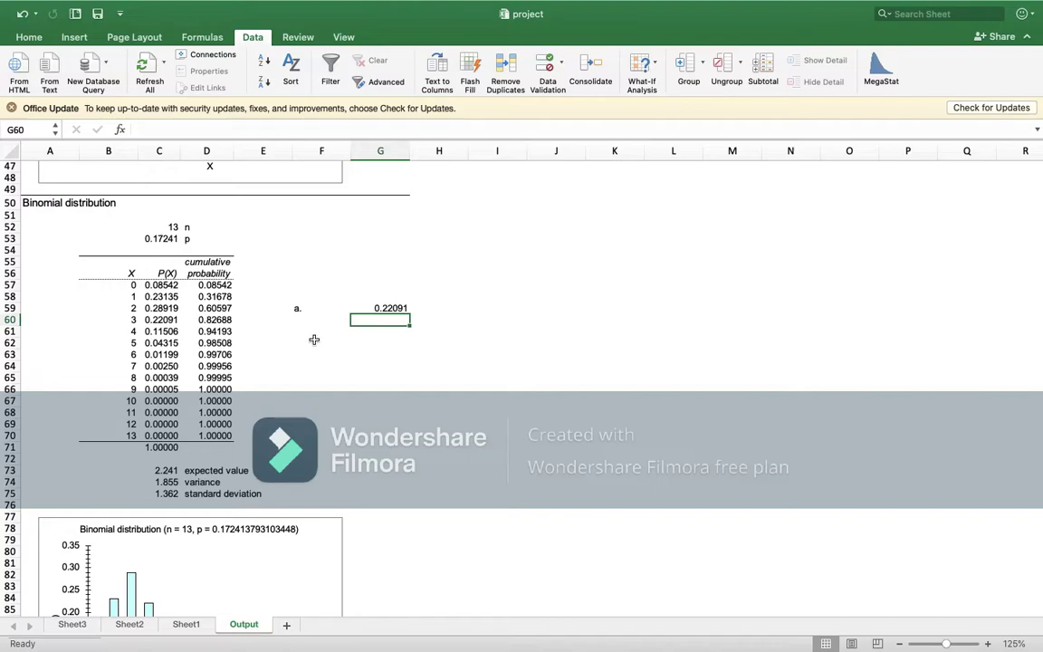
pyautogui.click(304, 341)
# - Add the b. label and re-enter the 'at most 7' answer in I13 as =C9:C16
pyautogui.write('b.')
pyautogui.scroll(10, 407, 270)
pyautogui.scroll(3, 411, 262)
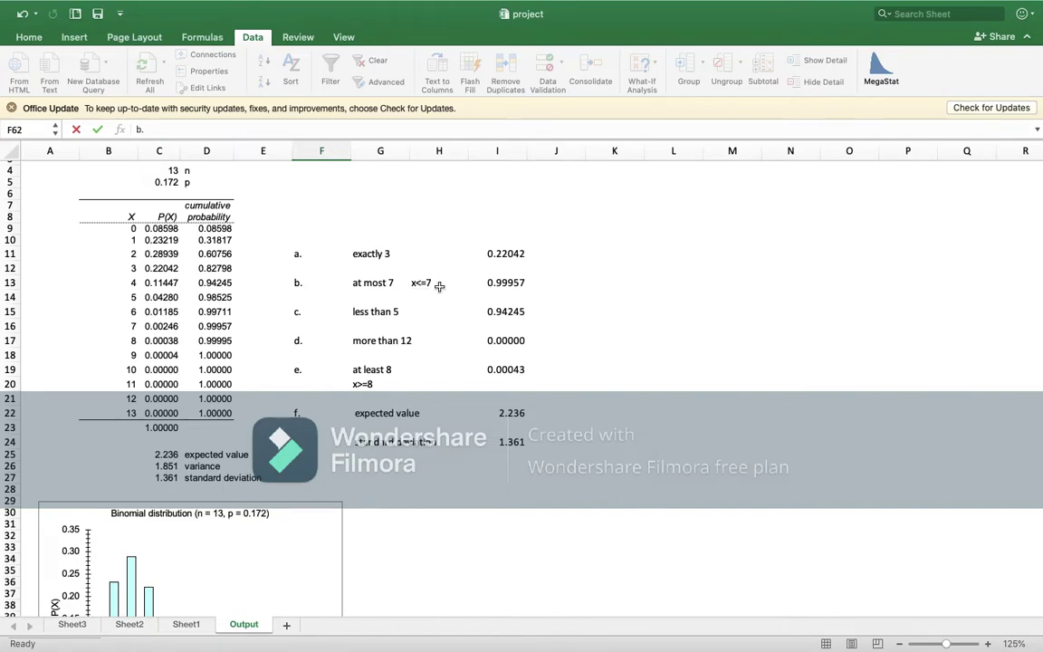
pyautogui.click(498, 284)
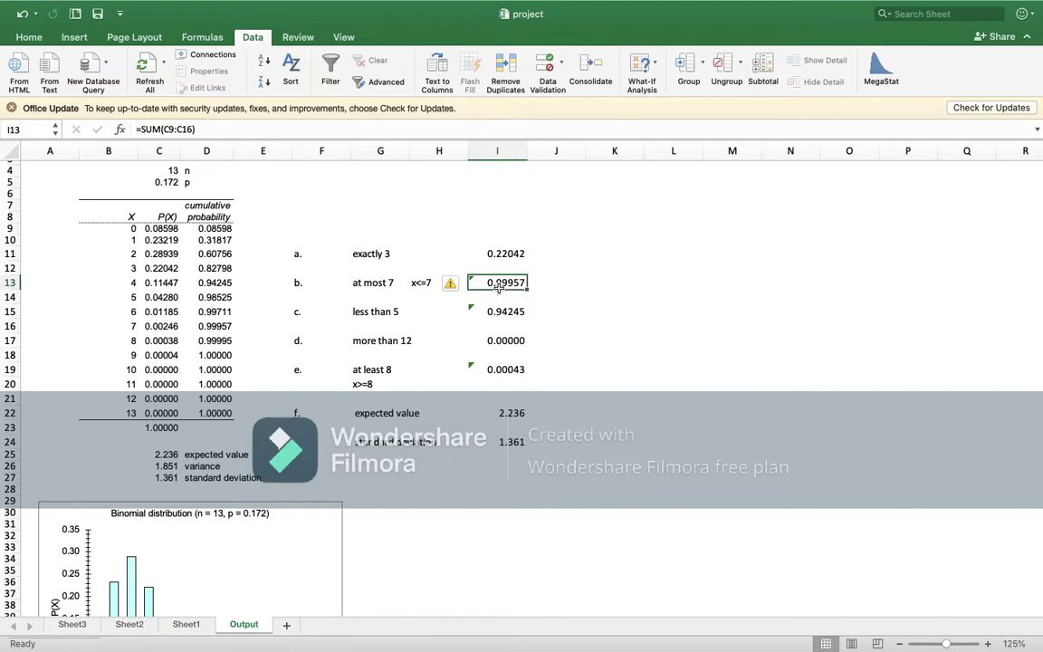
pyautogui.write('=')
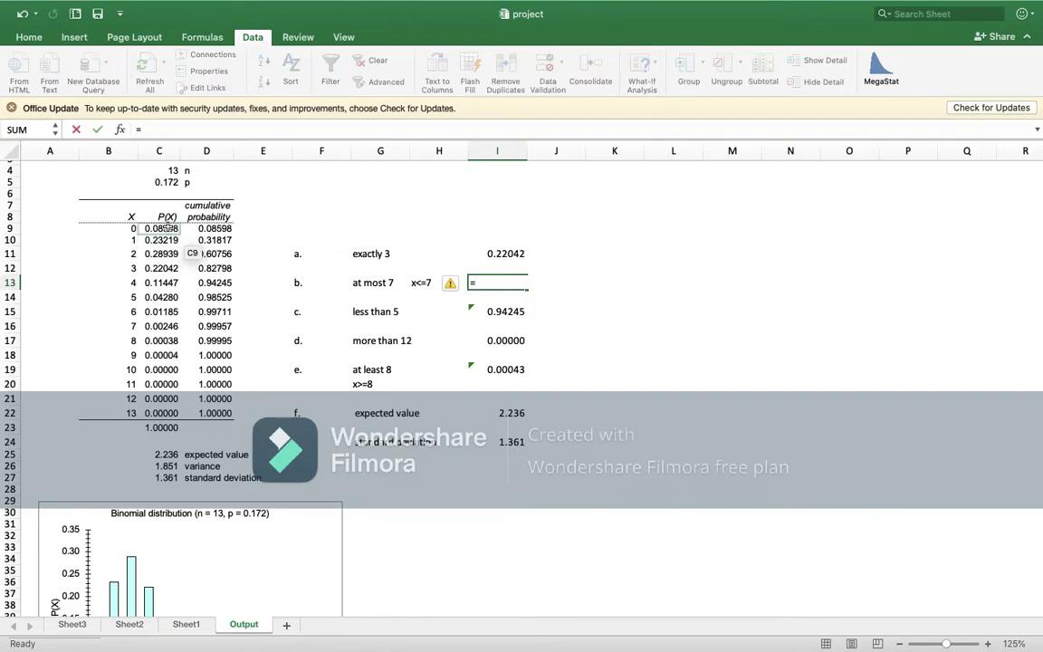
pyautogui.moveTo(166, 229); pyautogui.dragTo(165, 323)
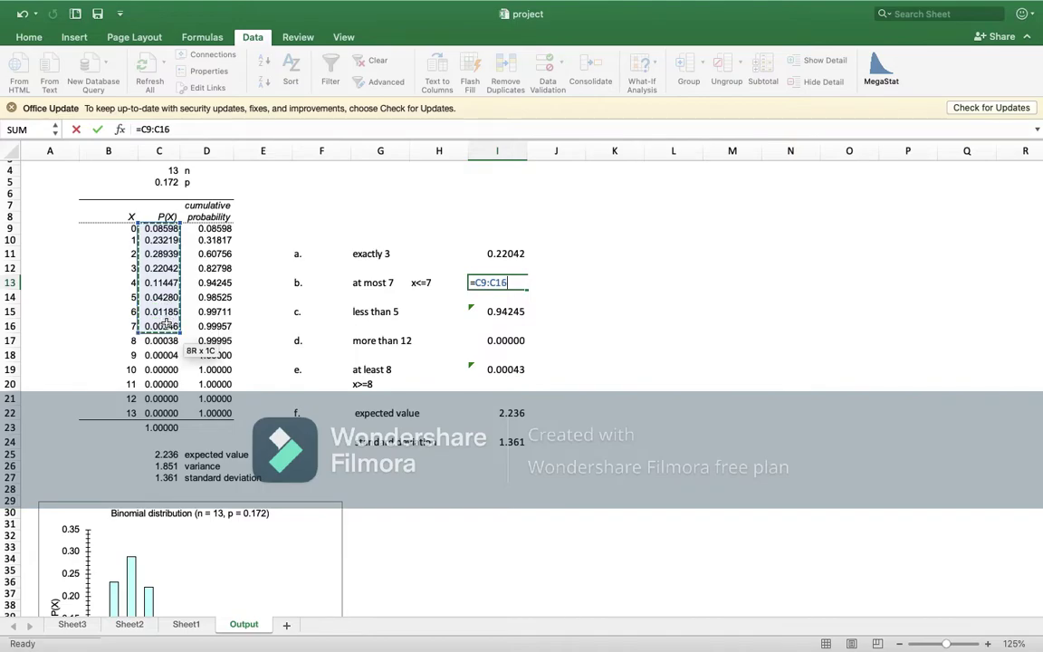
pyautogui.press('Return')
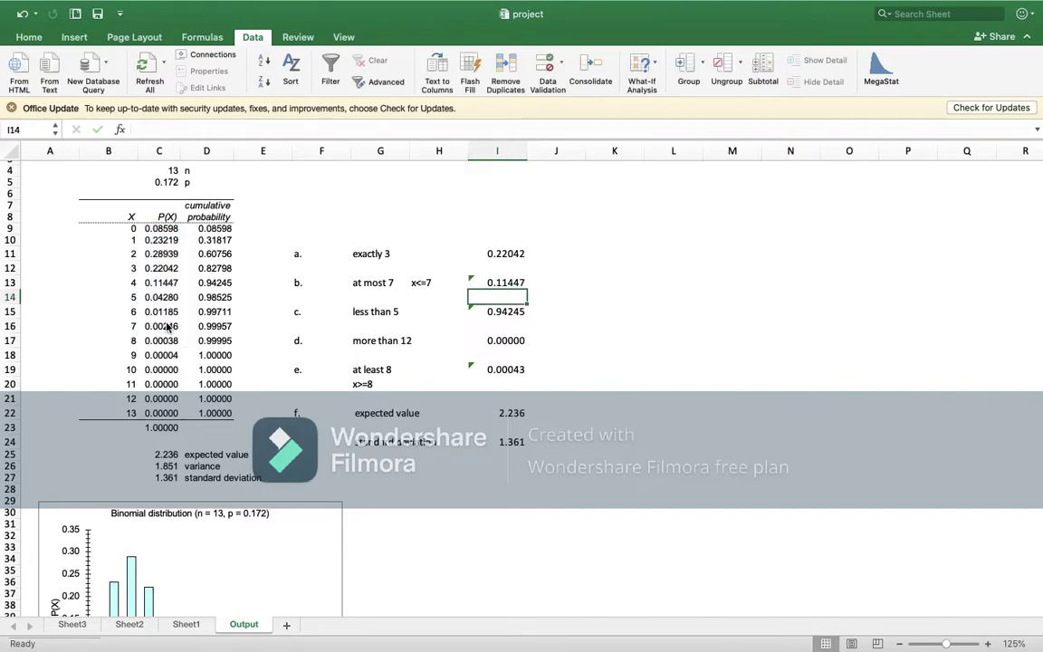
# - Try entering the X = 0–4 probabilities as a range in I15, which returns an error
pyautogui.click(373, 311)
pyautogui.click(488, 311)
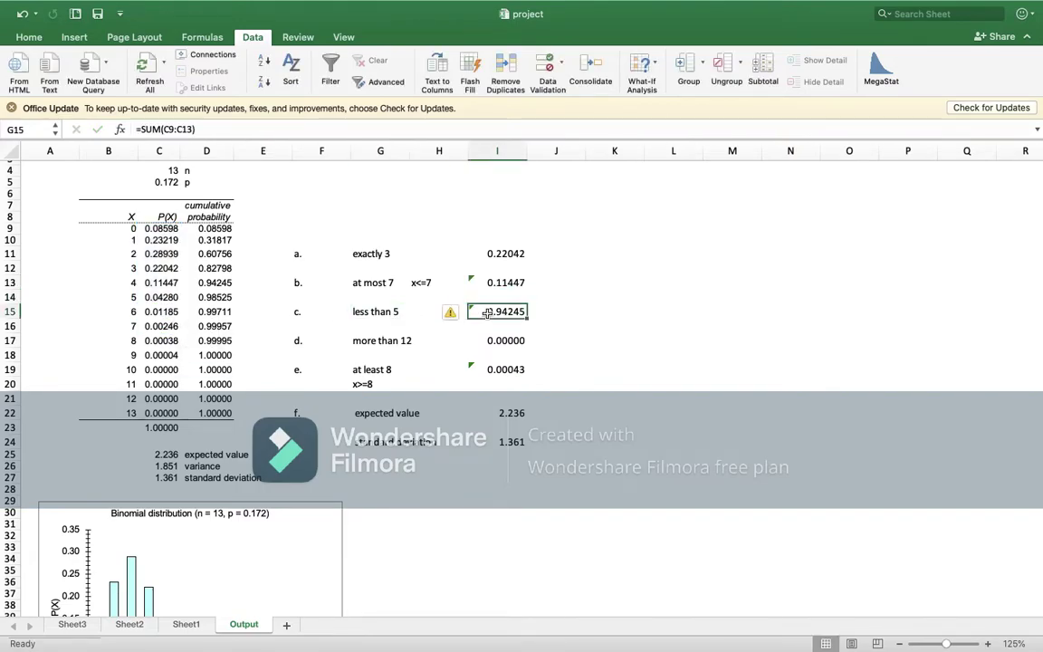
pyautogui.doubleClick(487, 312)
pyautogui.write('=')
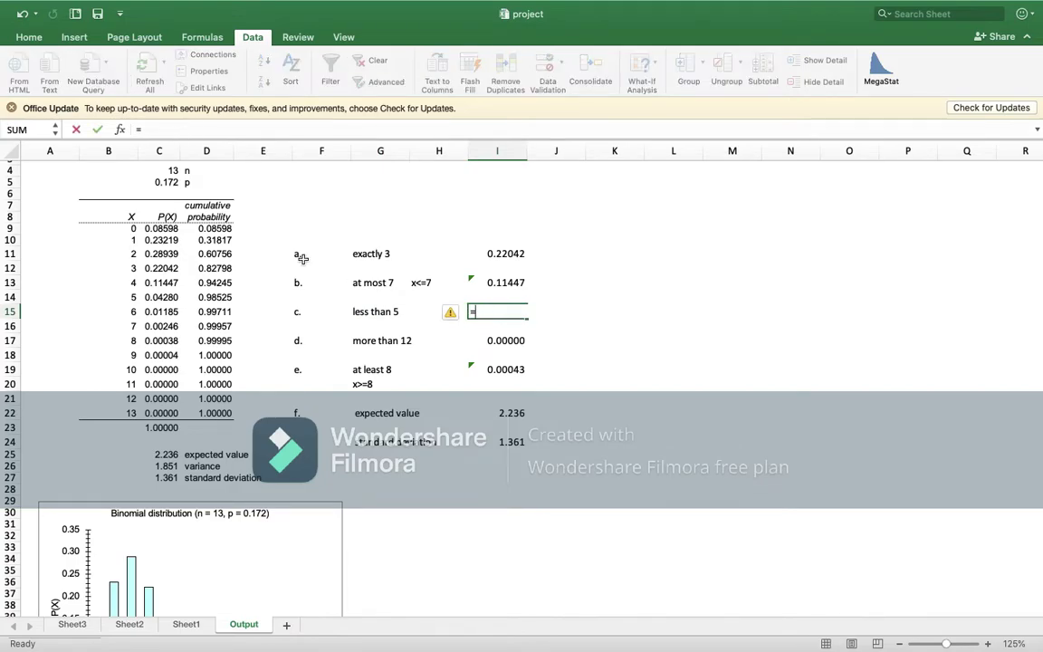
pyautogui.click(161, 229)
pyautogui.moveTo(161, 229); pyautogui.dragTo(163, 283)
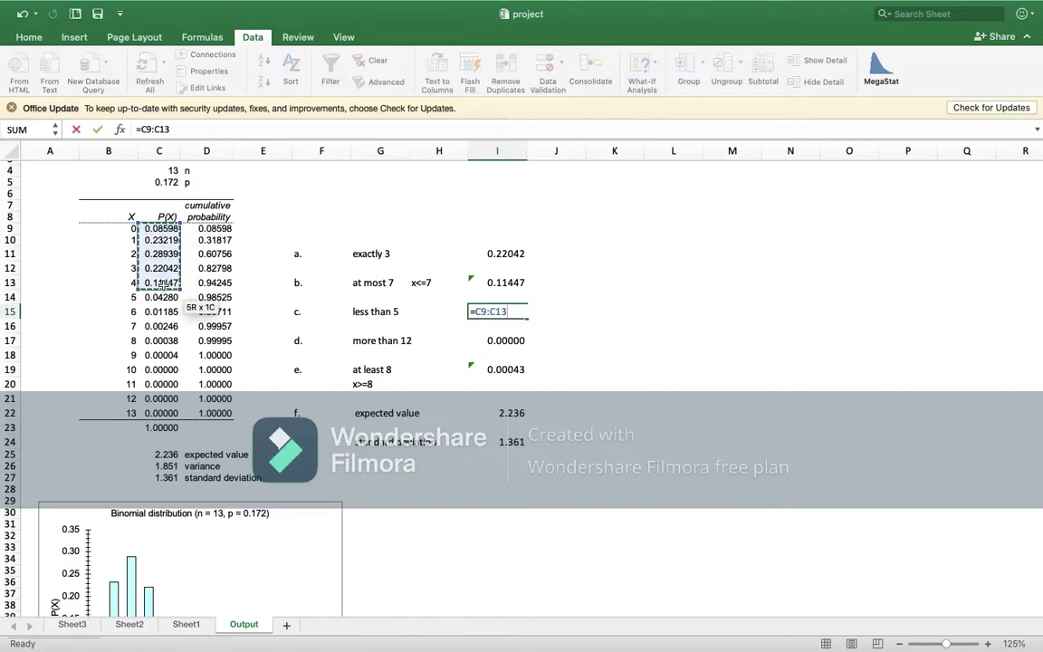
pyautogui.press('Return')
pyautogui.click(494, 311)
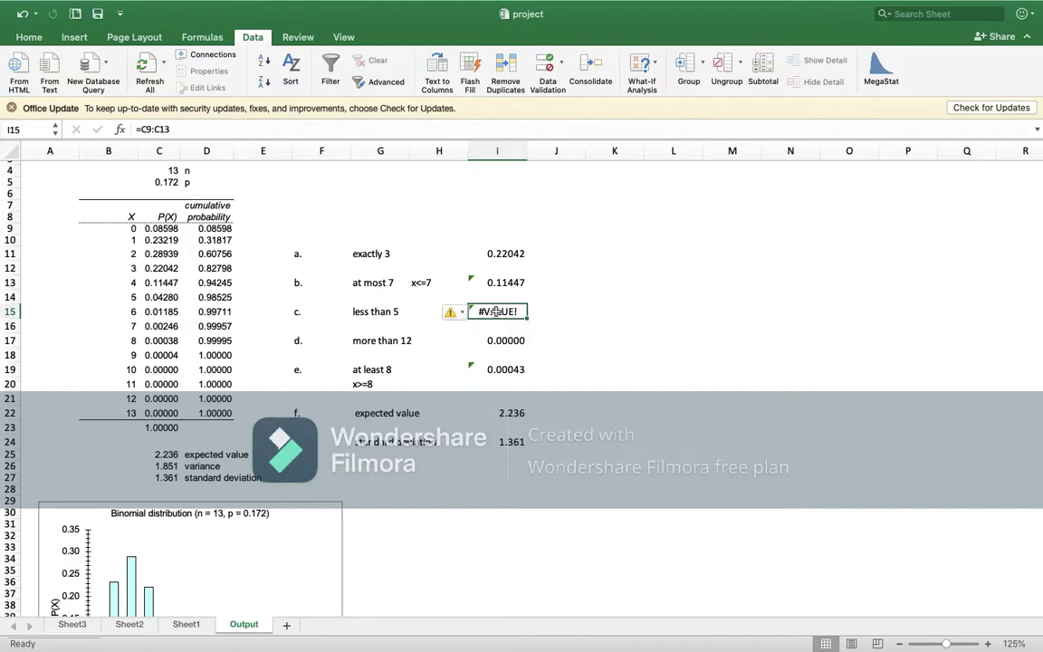
pyautogui.write('=')
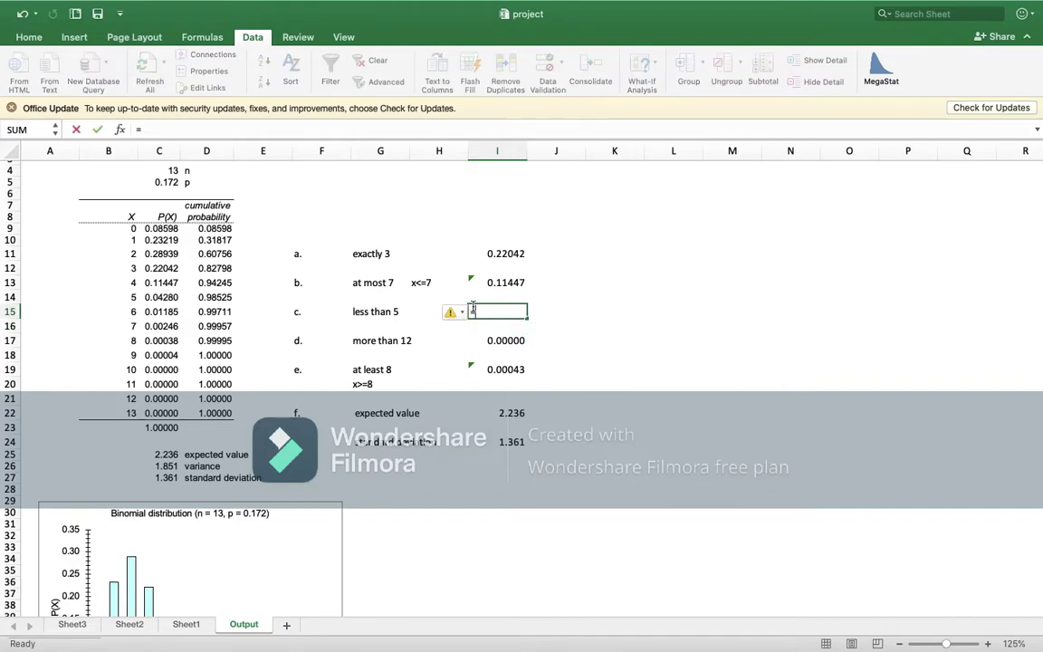
pyautogui.click(161, 229)
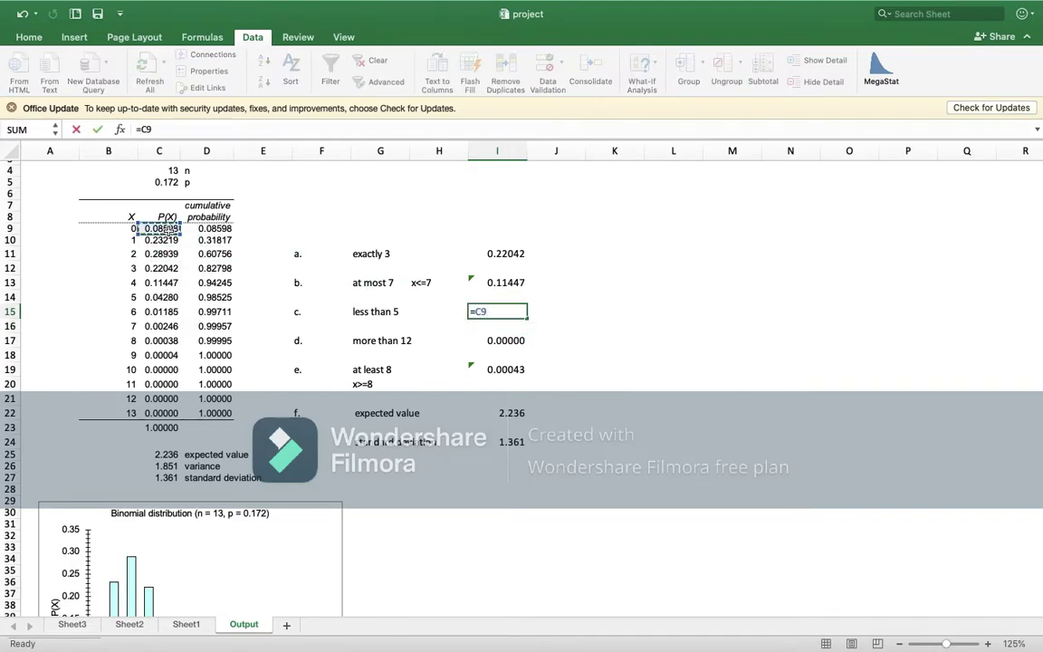
pyautogui.moveTo(168, 229); pyautogui.dragTo(181, 288)
pyautogui.press('Return')
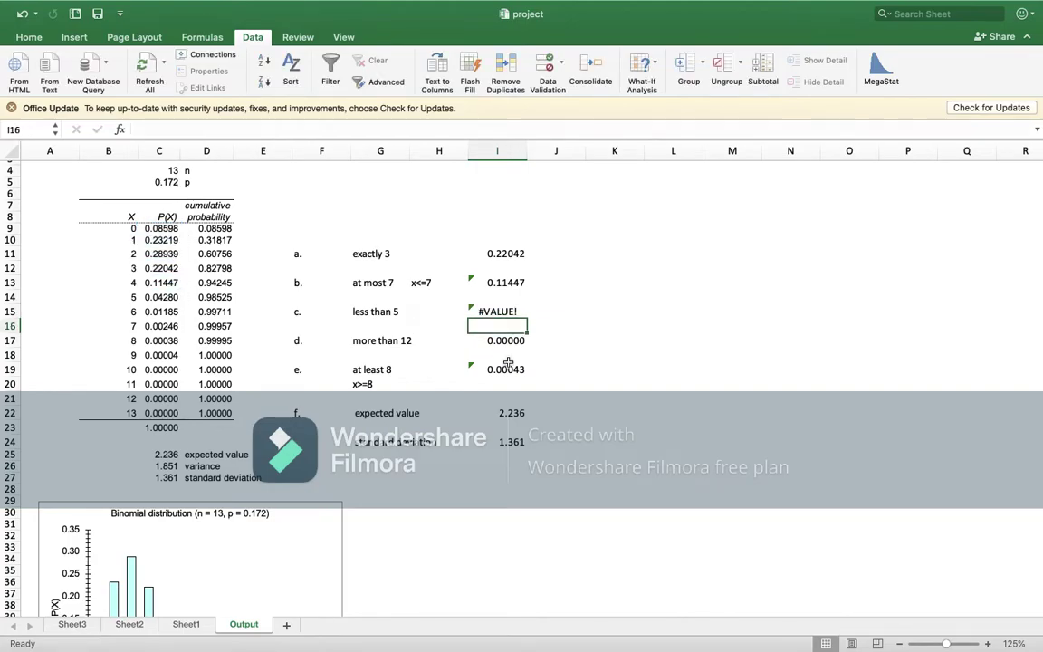
# - Rebuild I15 as =C9+C10+C11+C12+C13, giving 0.94245
pyautogui.click(486, 313)
pyautogui.write('=')
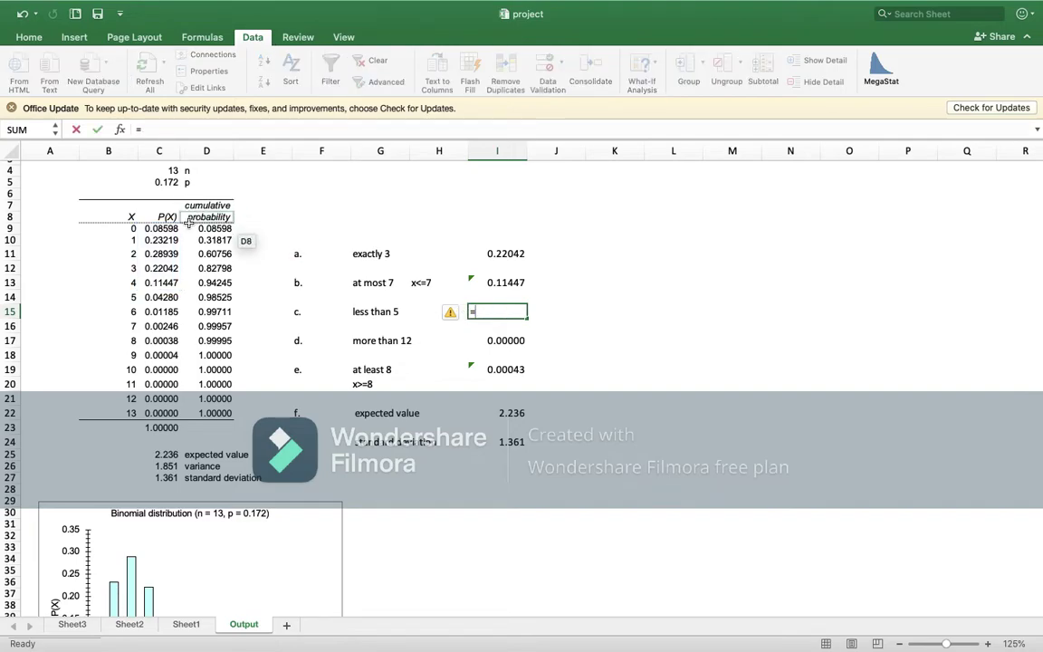
pyautogui.click(172, 228)
pyautogui.write('+')
pyautogui.press('Down')
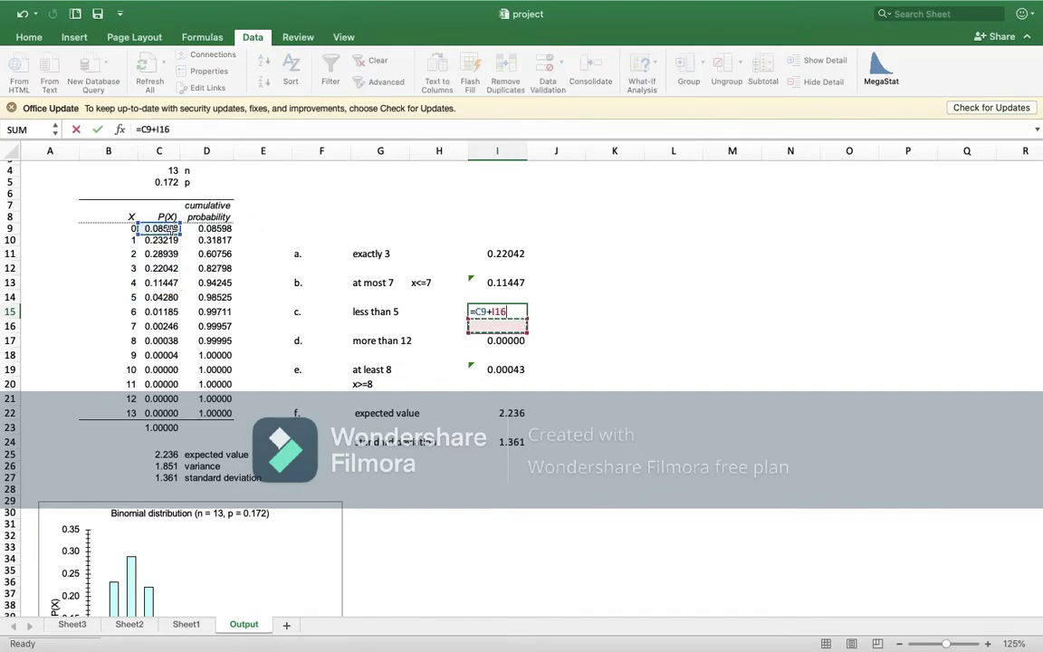
pyautogui.click(167, 240)
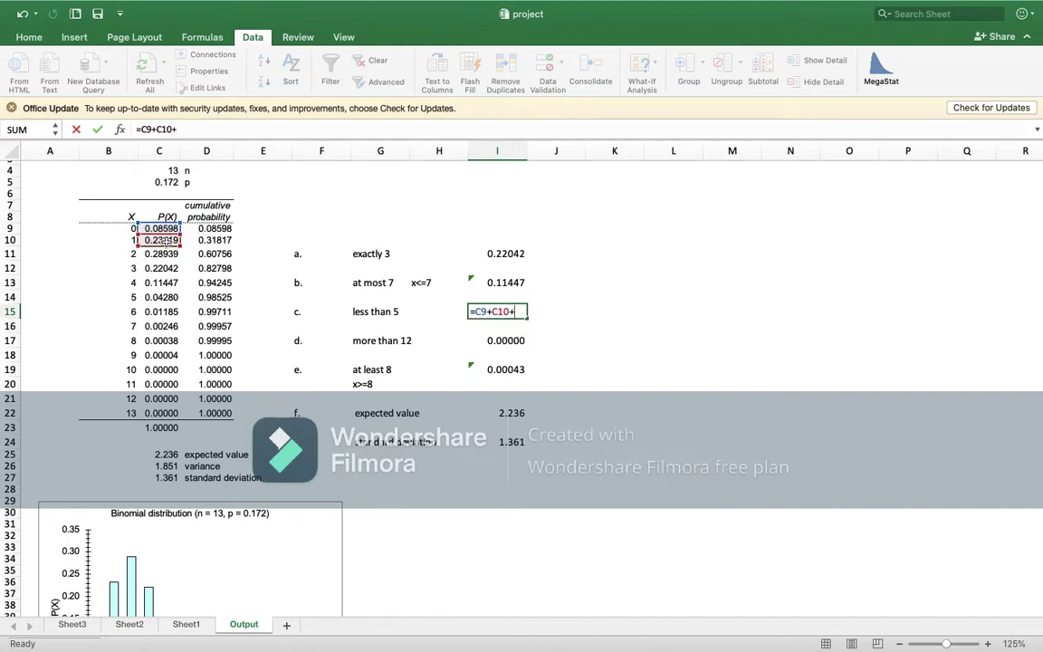
pyautogui.write('+')
pyautogui.click(147, 253)
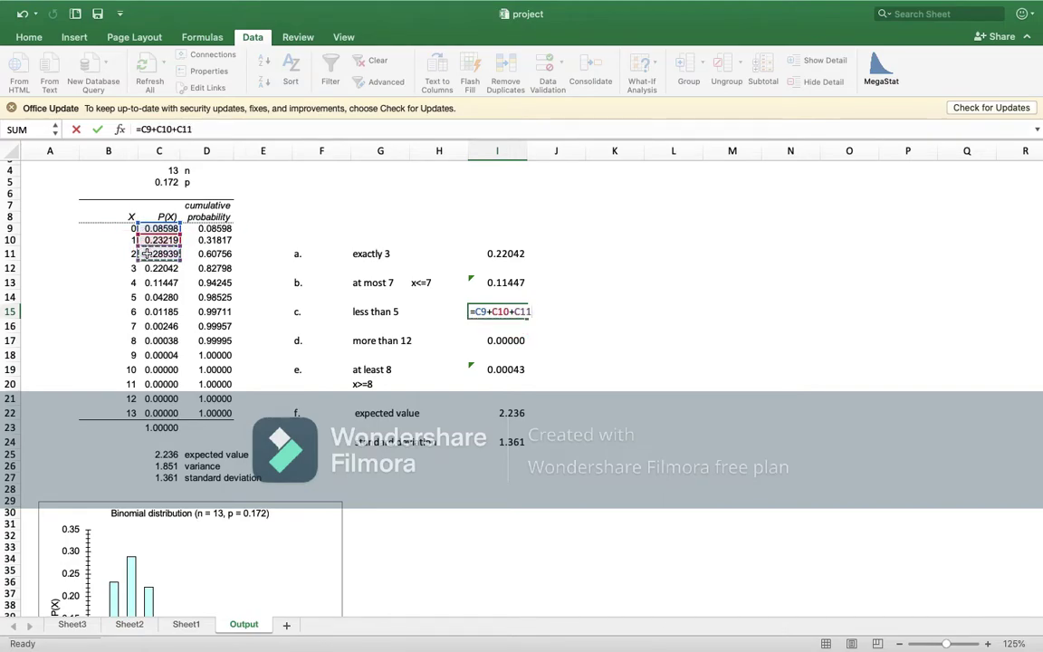
pyautogui.write('+')
pyautogui.click(148, 268)
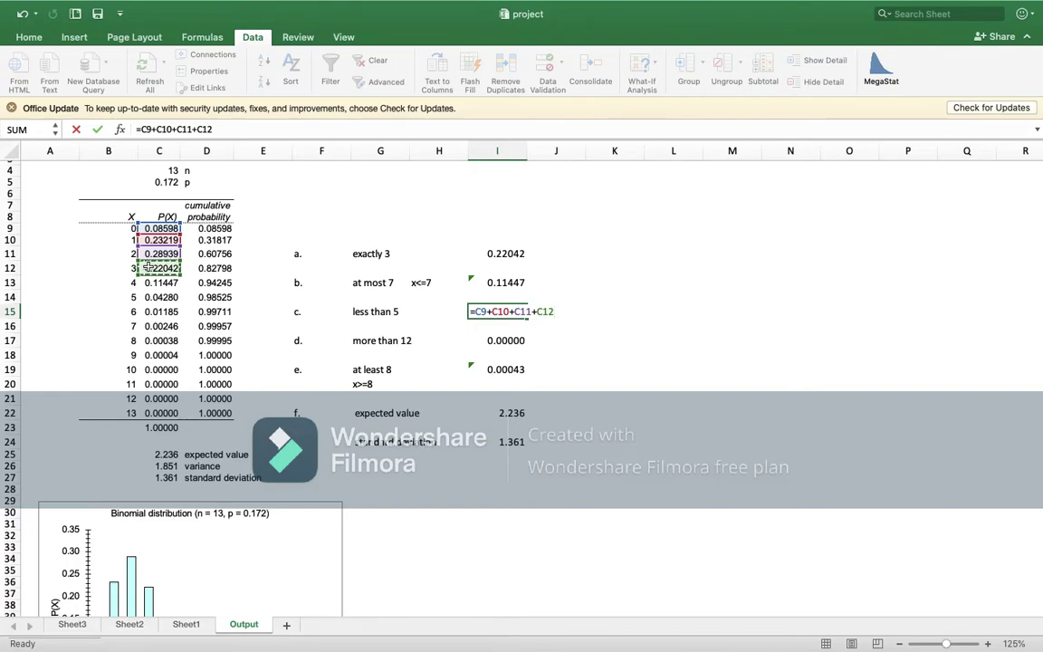
pyautogui.write('+')
pyautogui.click(149, 282)
pyautogui.press('Return')
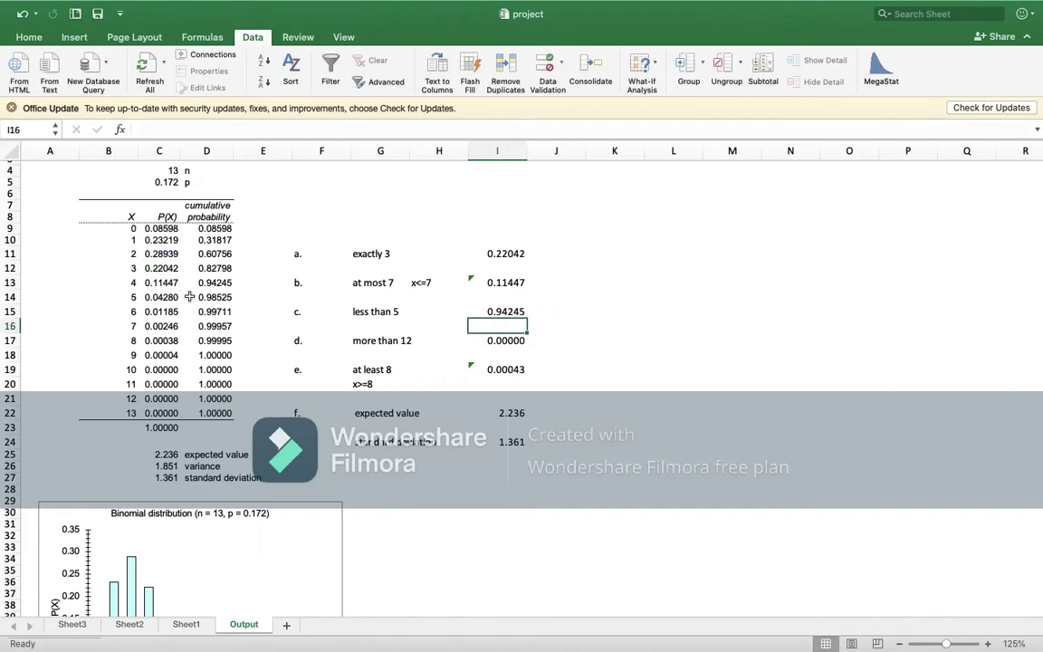
pyautogui.click(507, 342)
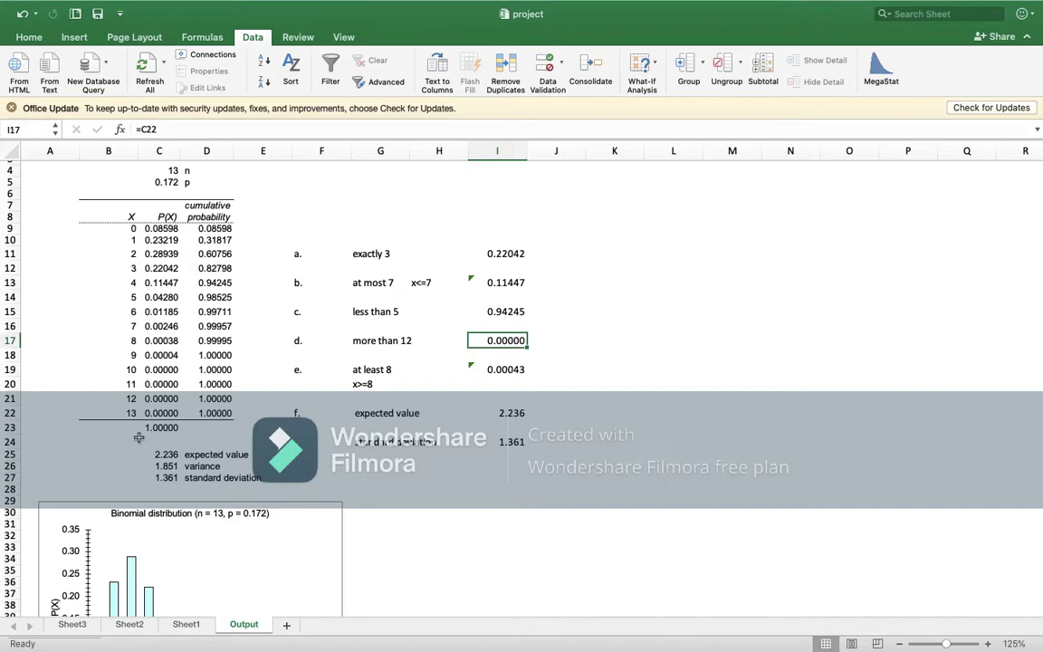
pyautogui.write('=')
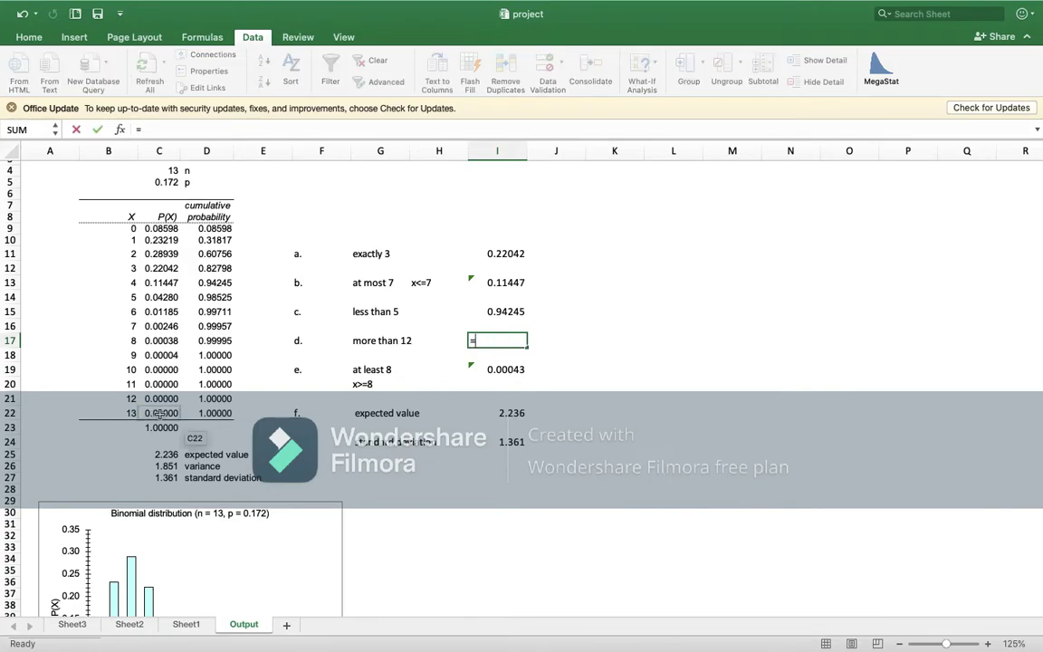
pyautogui.click(159, 413)
pyautogui.press('Return')
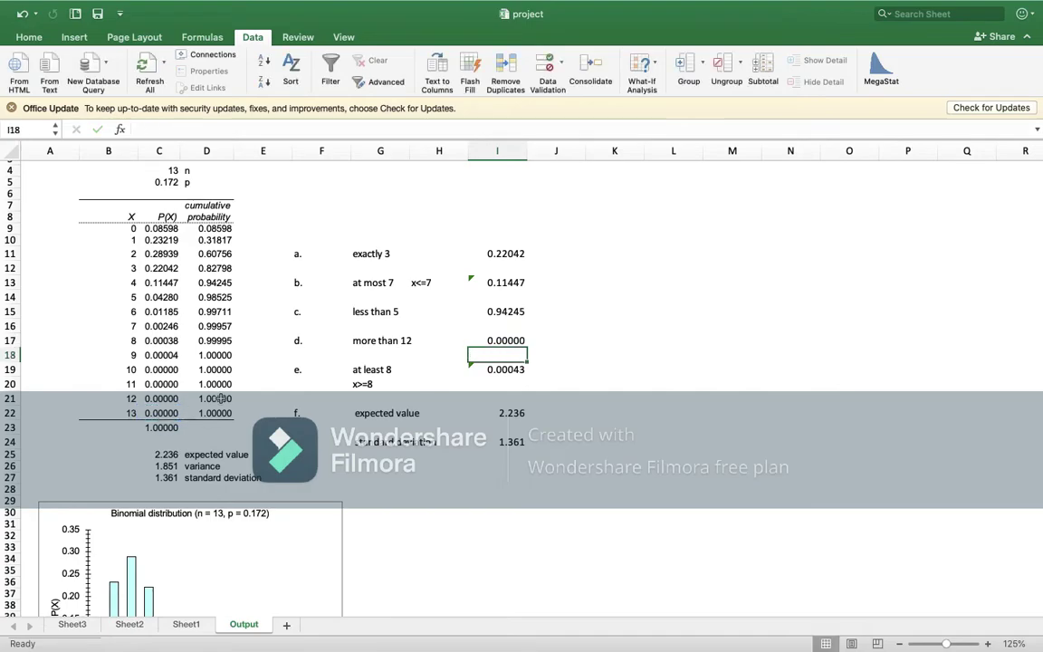
pyautogui.click(373, 381)
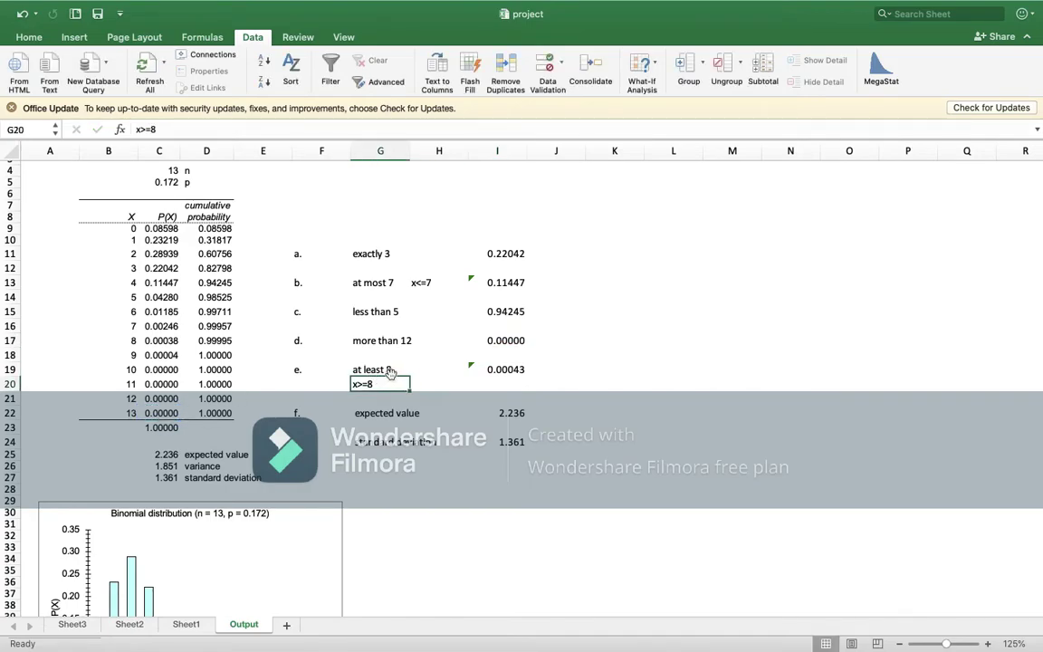